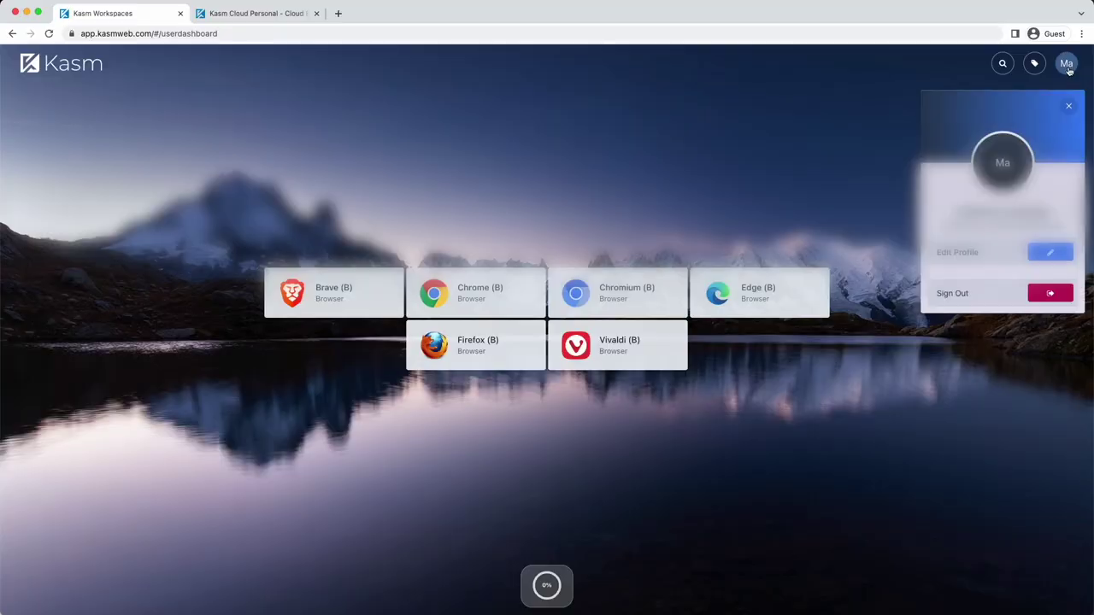
- Review the $5/month subscription, then compare the Cloud Browser ($5), Cloud Desktop ($10) and Cloud OSINT ($25) plans
{"action": "left_click", "coordinate": [1054, 251]}
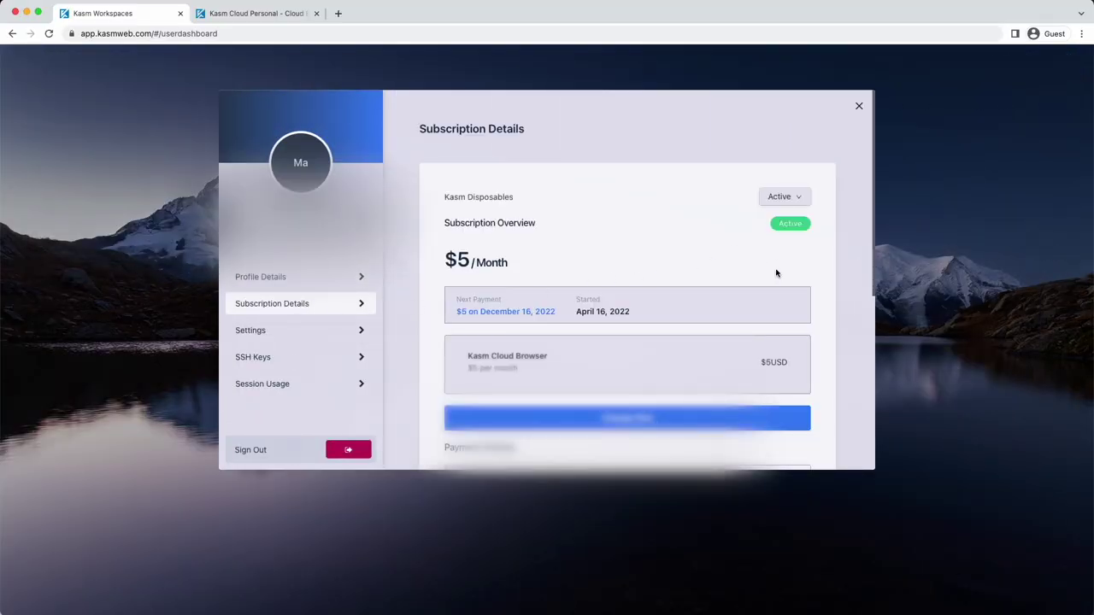
{"action": "scroll", "coordinate": [777, 286], "scroll_direction": "down", "scroll_amount": 2}
{"action": "scroll", "coordinate": [764, 308], "scroll_direction": "down", "scroll_amount": 5}
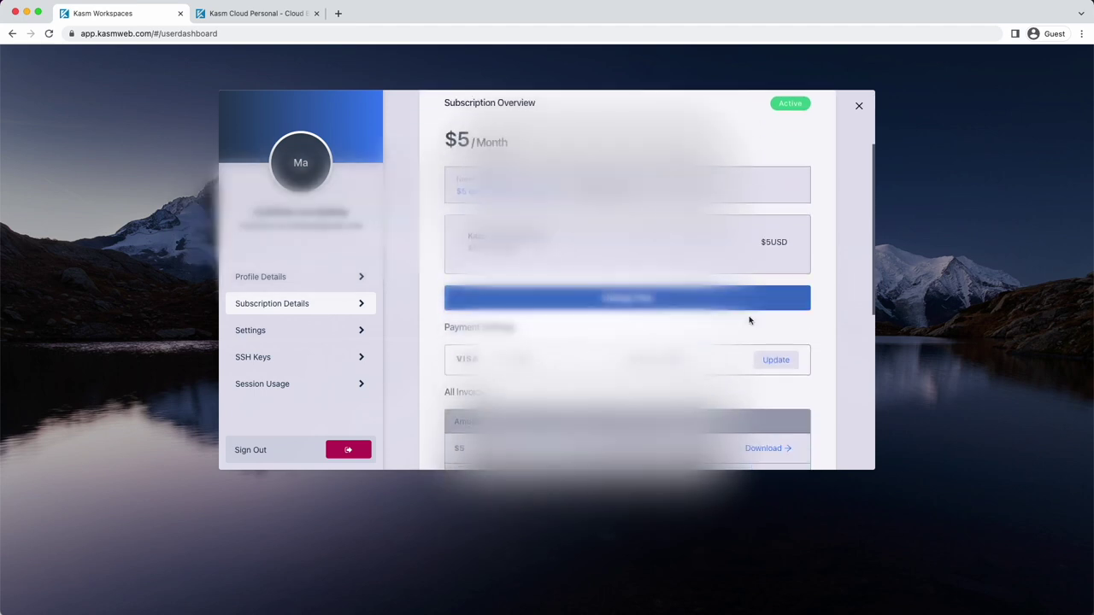
{"action": "scroll", "coordinate": [765, 358], "scroll_direction": "up", "scroll_amount": 6}
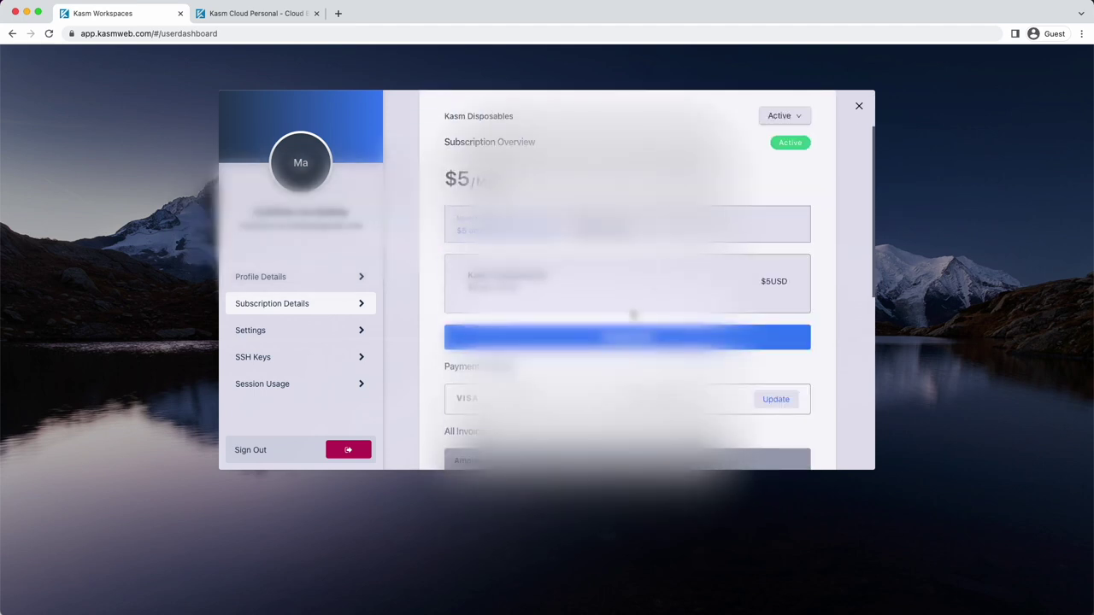
{"action": "left_click", "coordinate": [626, 340]}
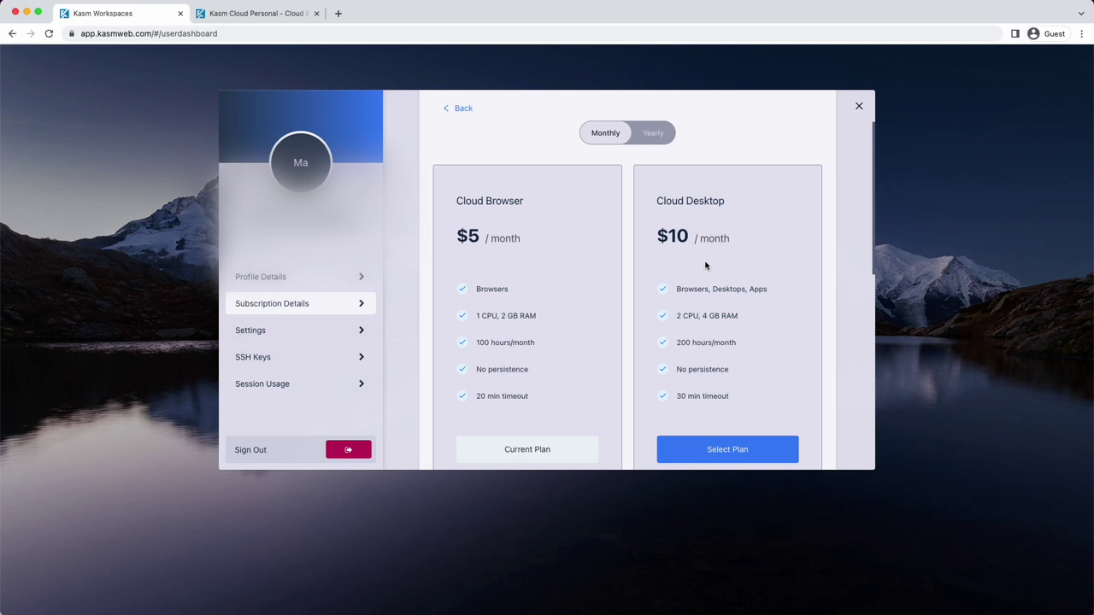
{"action": "scroll", "coordinate": [705, 266], "scroll_direction": "down", "scroll_amount": 5}
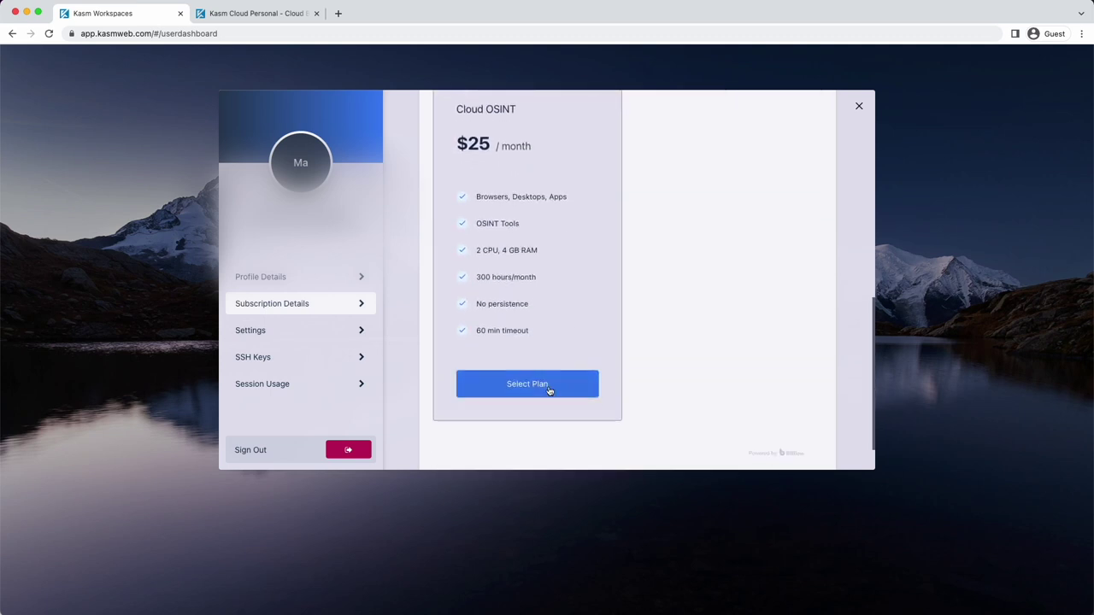
- In account settings, set the default workspace image to Chrome (B)
{"action": "left_click", "coordinate": [268, 339]}
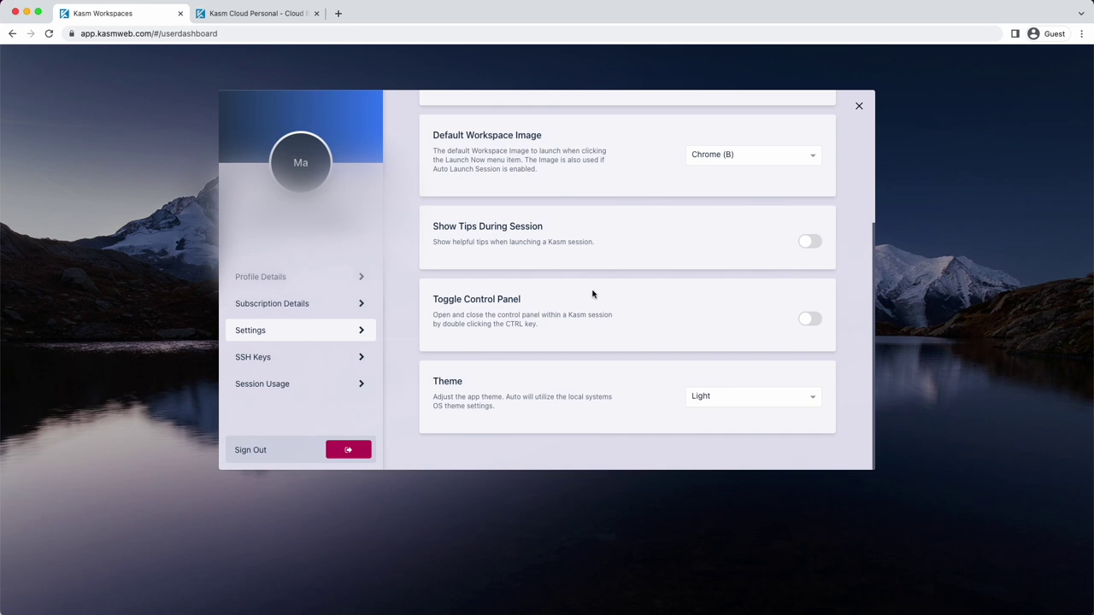
{"action": "scroll", "coordinate": [765, 375], "scroll_direction": "up", "scroll_amount": 5}
{"action": "left_click", "coordinate": [804, 372]}
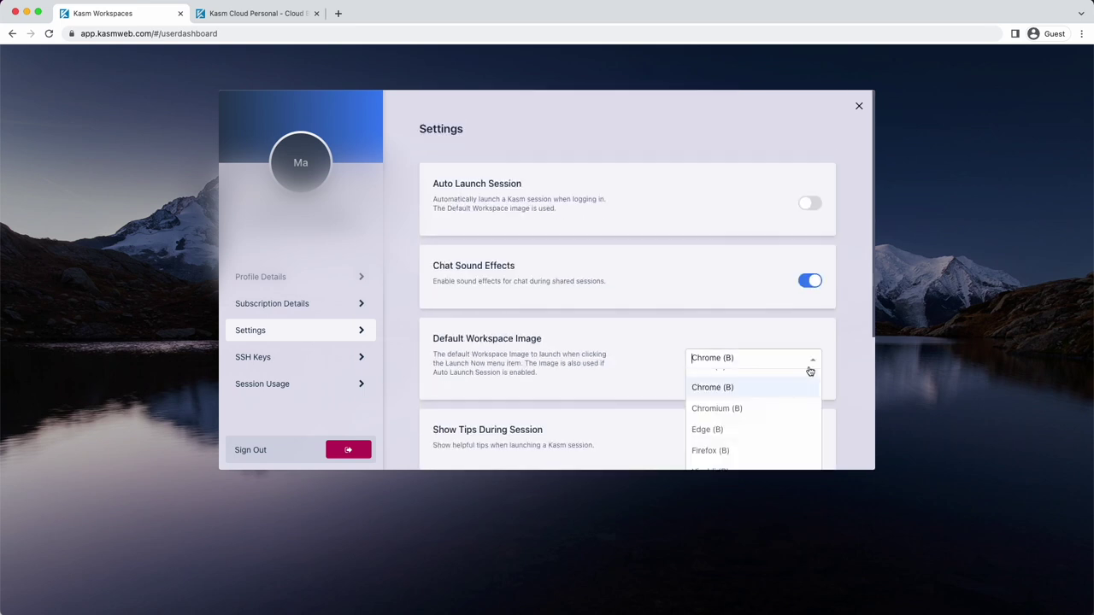
{"action": "left_click", "coordinate": [705, 386]}
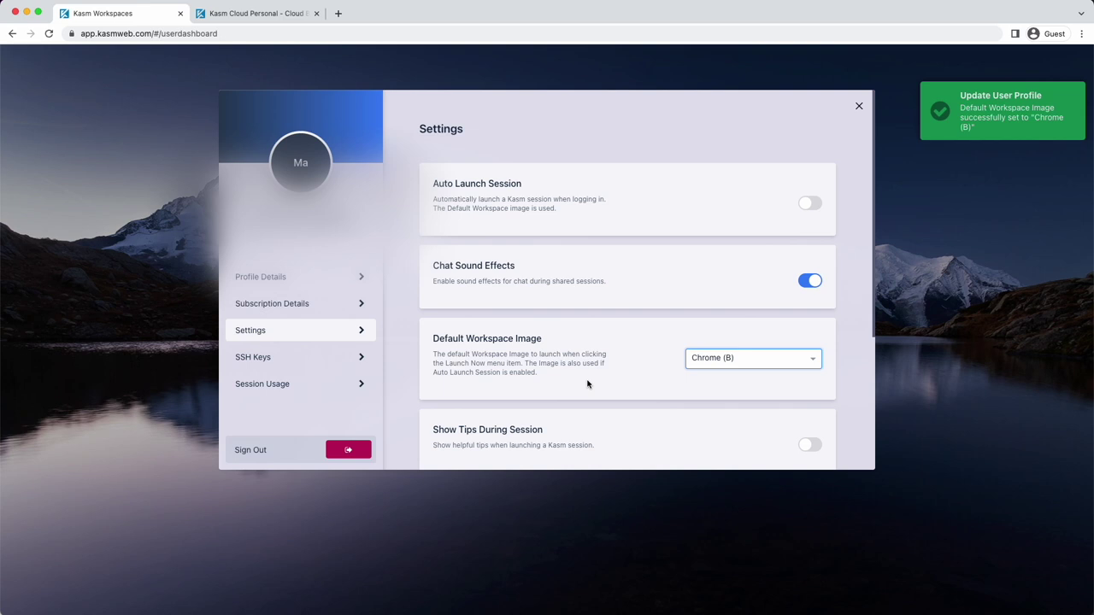
- Switch the theme to Dark and close the profile window
{"action": "scroll", "coordinate": [587, 384], "scroll_direction": "down", "scroll_amount": 5}
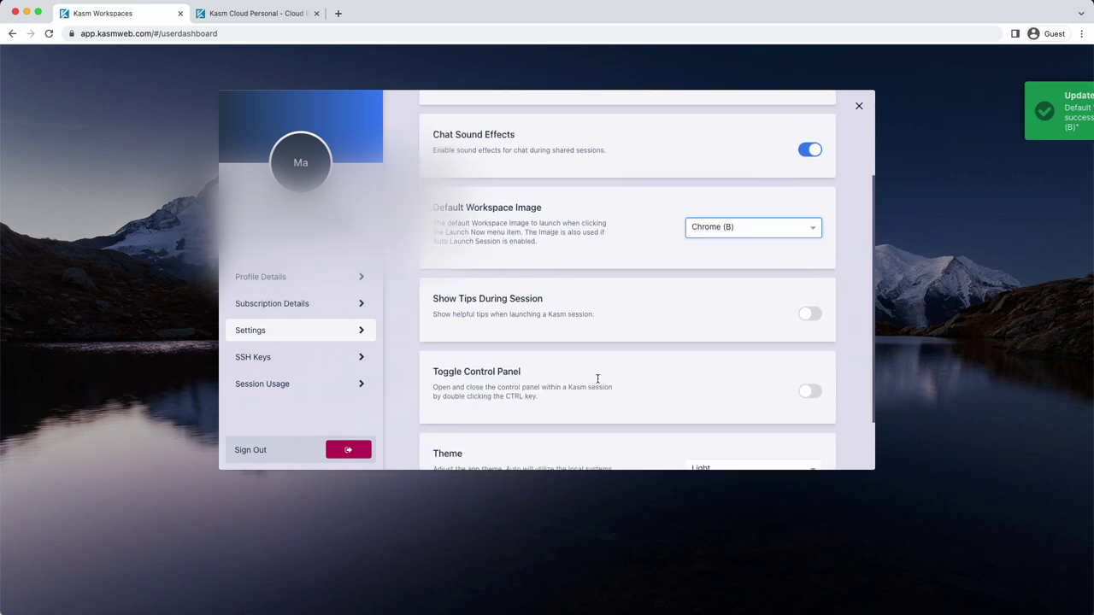
{"action": "left_click", "coordinate": [764, 402]}
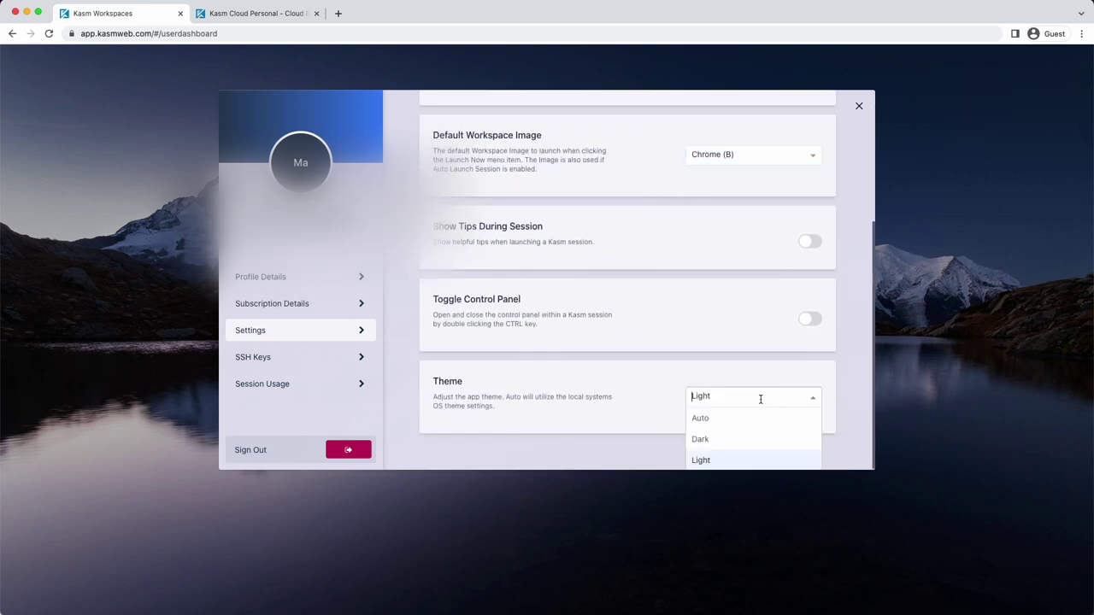
{"action": "left_click", "coordinate": [710, 439]}
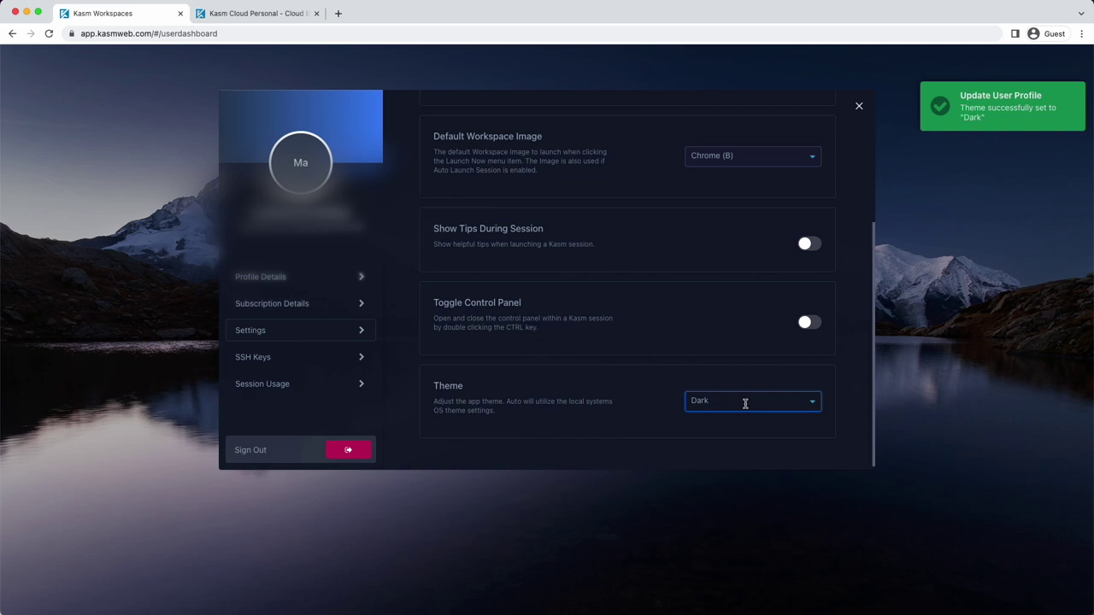
{"action": "left_click", "coordinate": [858, 106]}
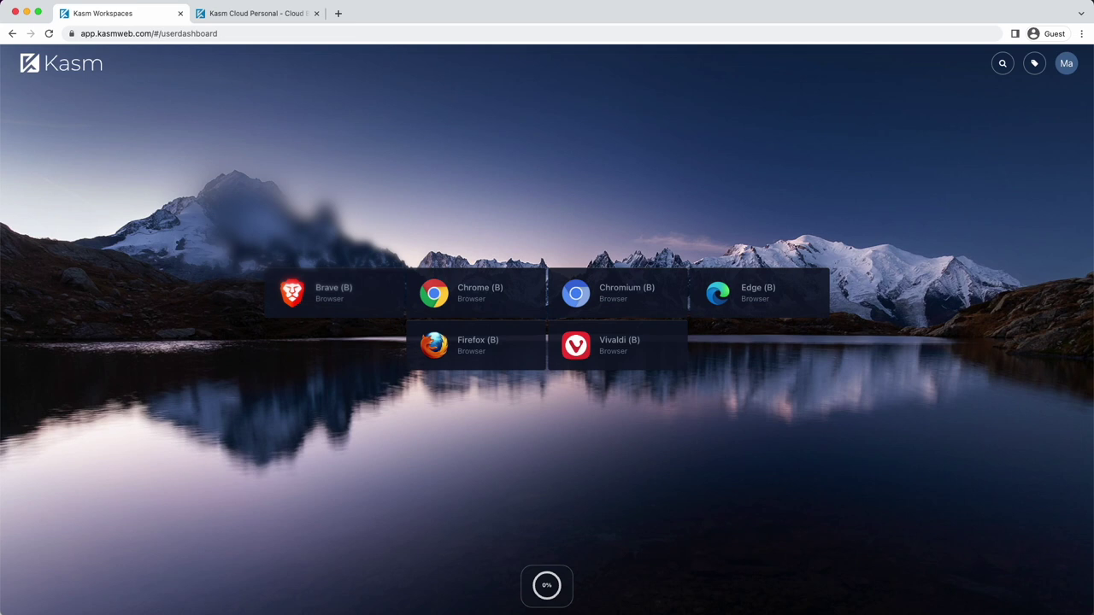
- View the 0% monthly usage (0.1 of 100 hours) and the 30-day session usage history
{"action": "left_click", "coordinate": [545, 585]}
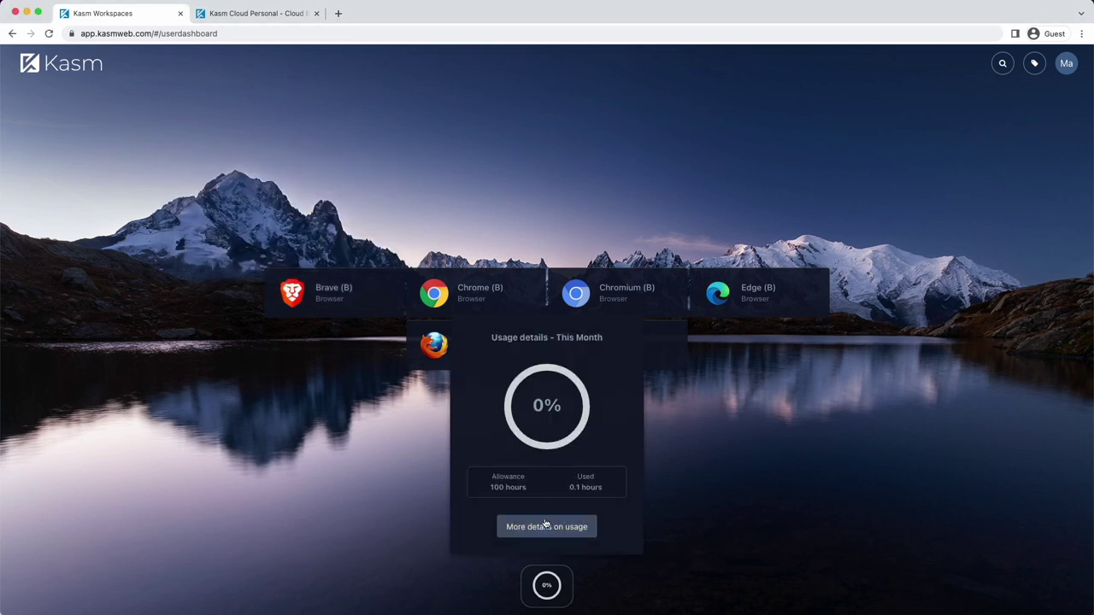
{"action": "left_click", "coordinate": [547, 525]}
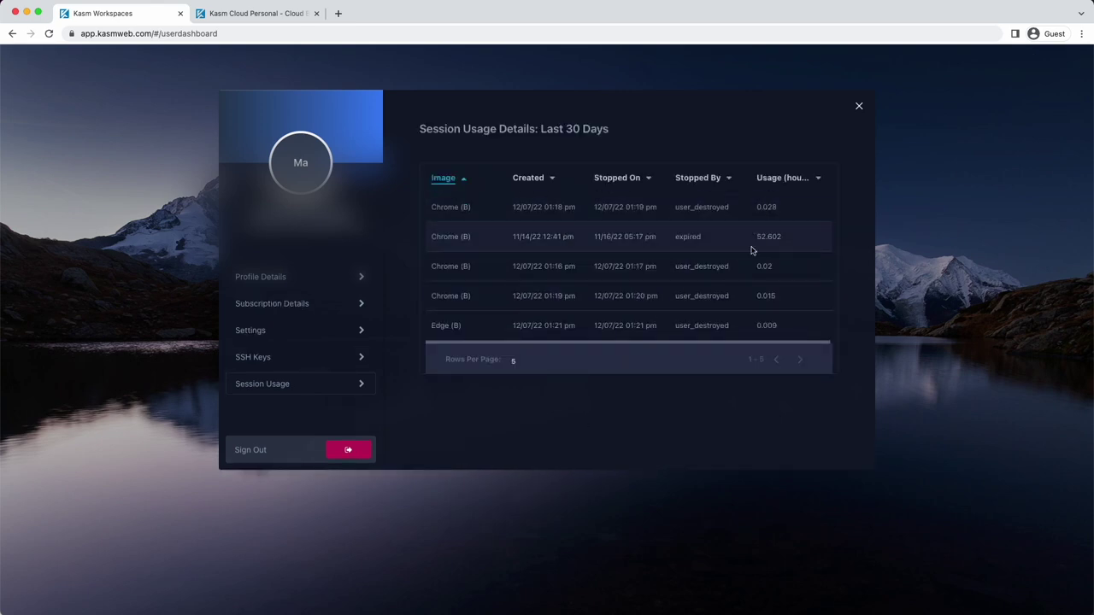
{"action": "left_click", "coordinate": [858, 107]}
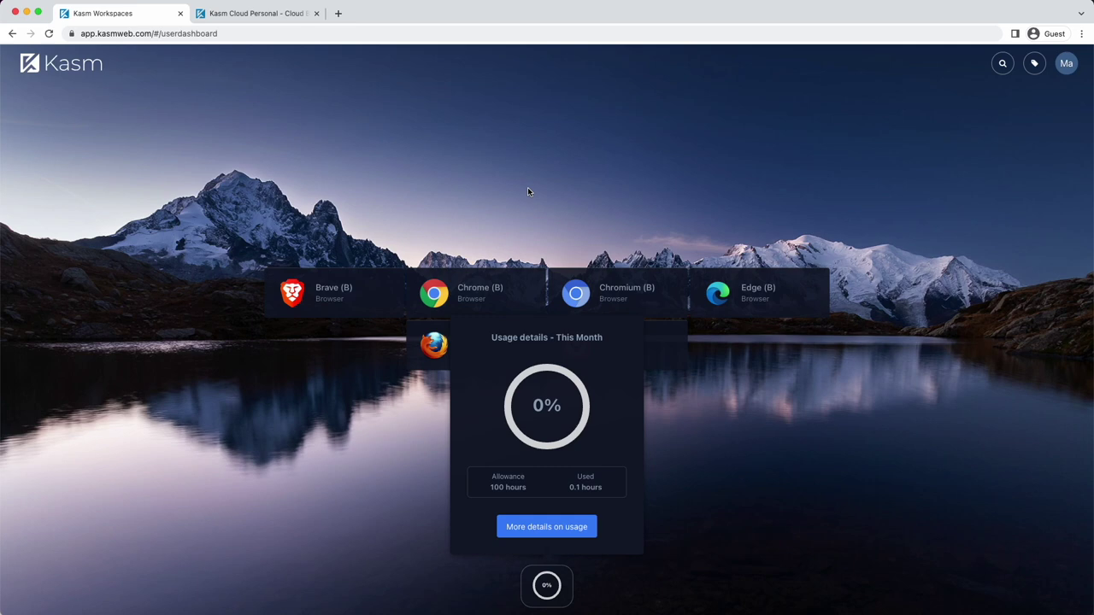
- Launch Chrome (B) with deployment zone Auto, opening in the current tab
{"action": "left_click", "coordinate": [547, 588]}
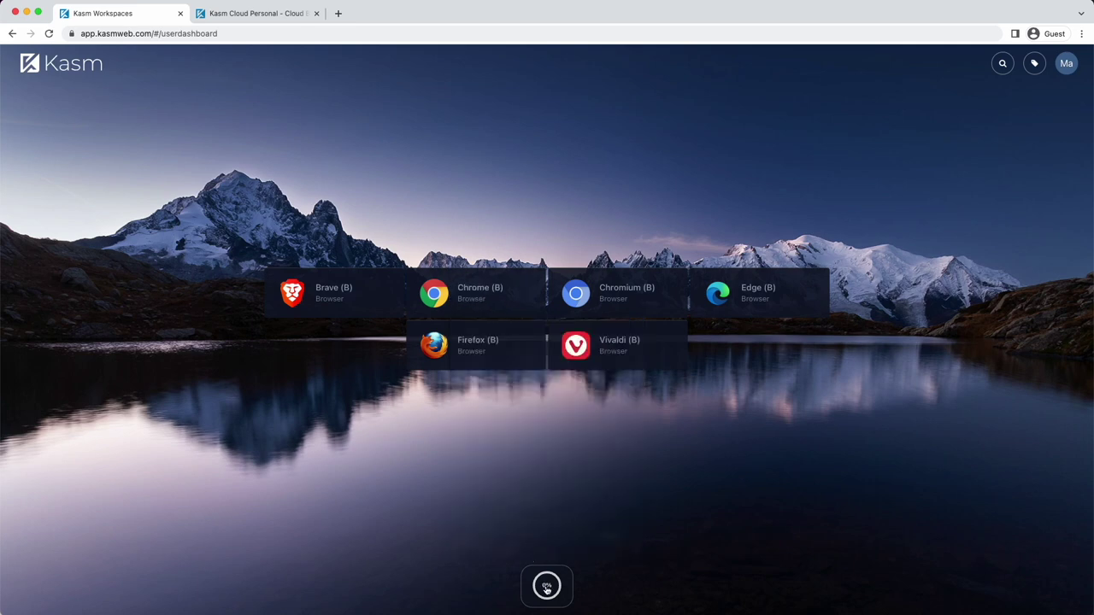
{"action": "left_click", "coordinate": [469, 296]}
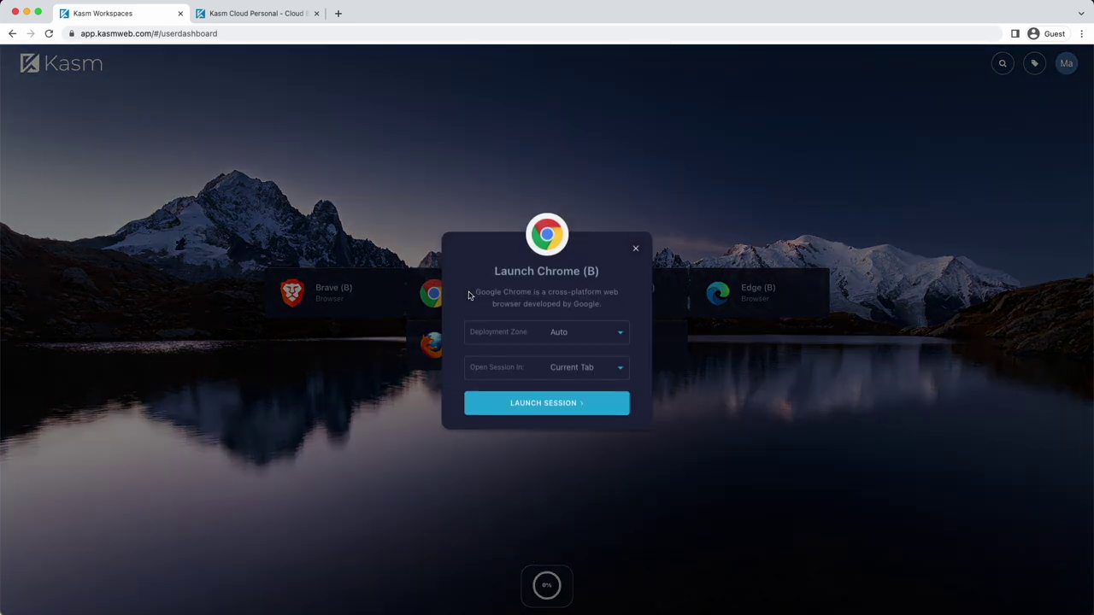
{"action": "left_click", "coordinate": [600, 338]}
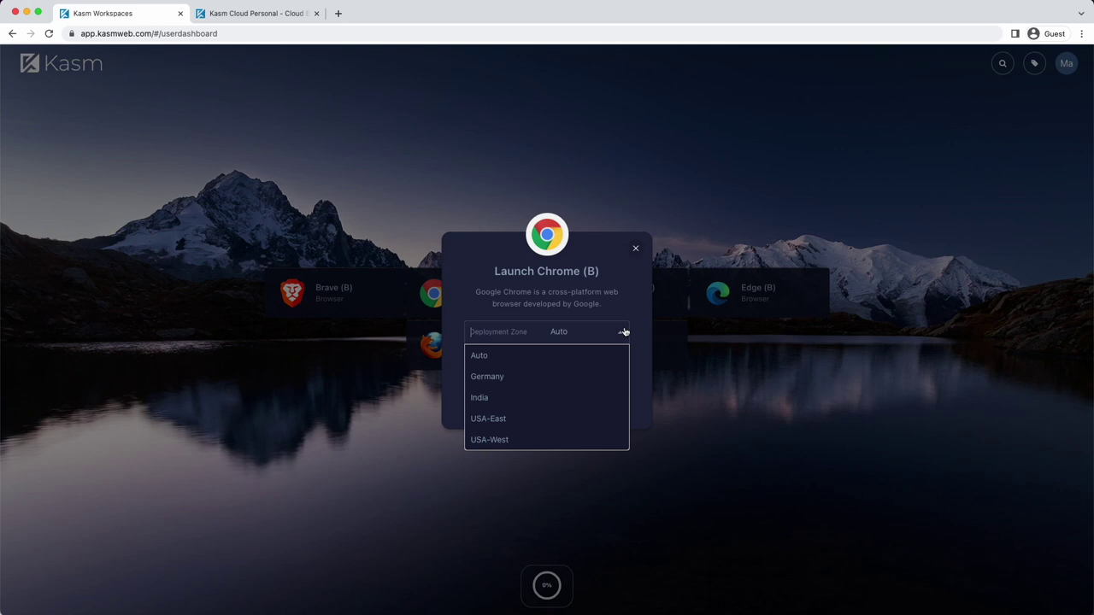
{"action": "left_click", "coordinate": [623, 333]}
{"action": "left_click", "coordinate": [620, 366]}
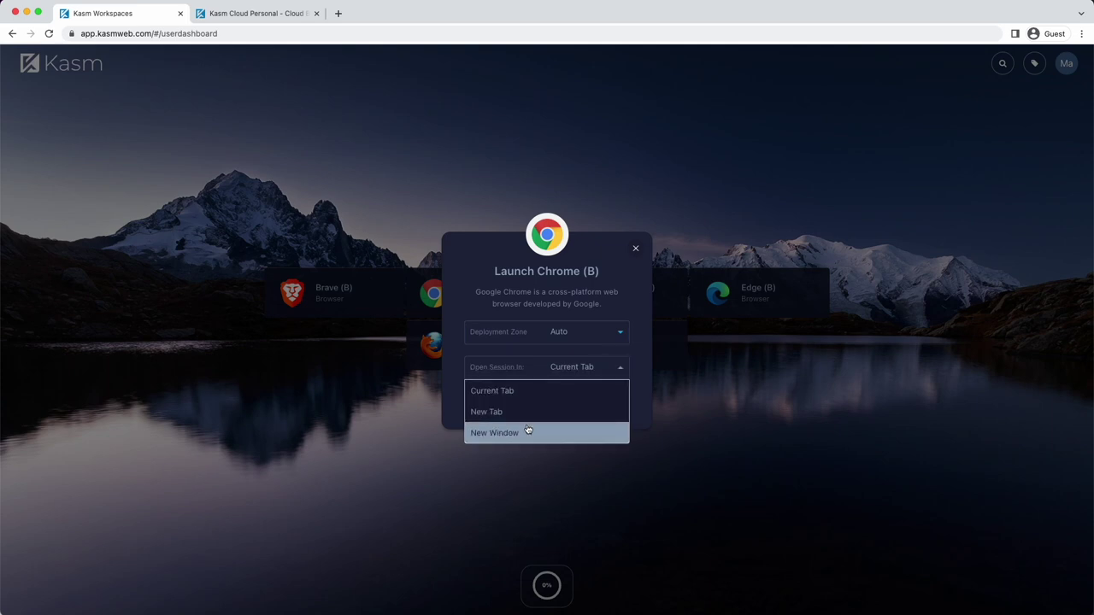
{"action": "left_click", "coordinate": [586, 366]}
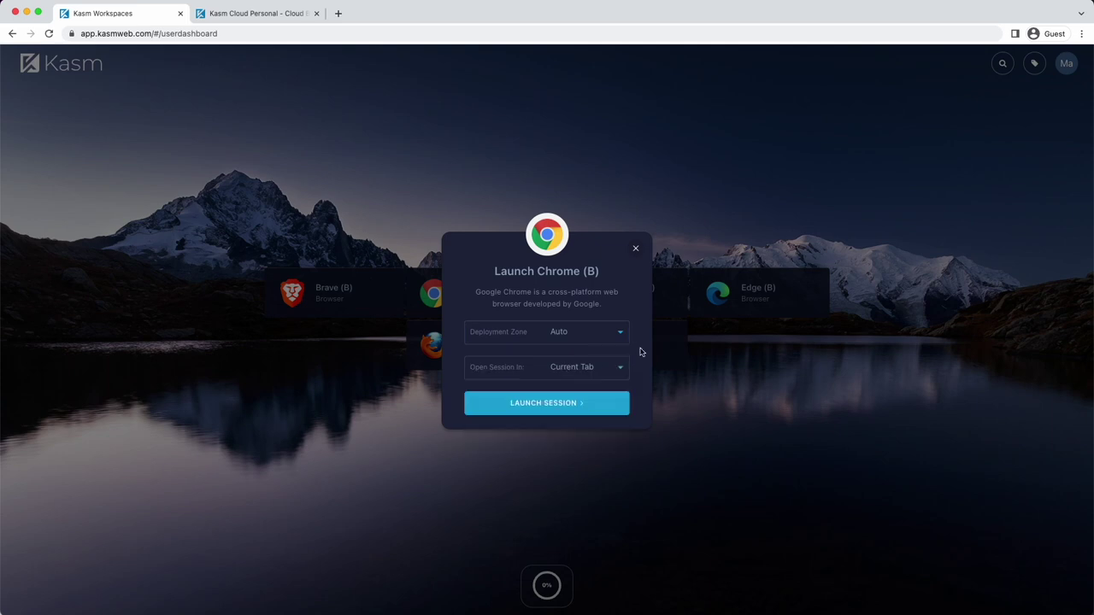
{"action": "left_click", "coordinate": [571, 406]}
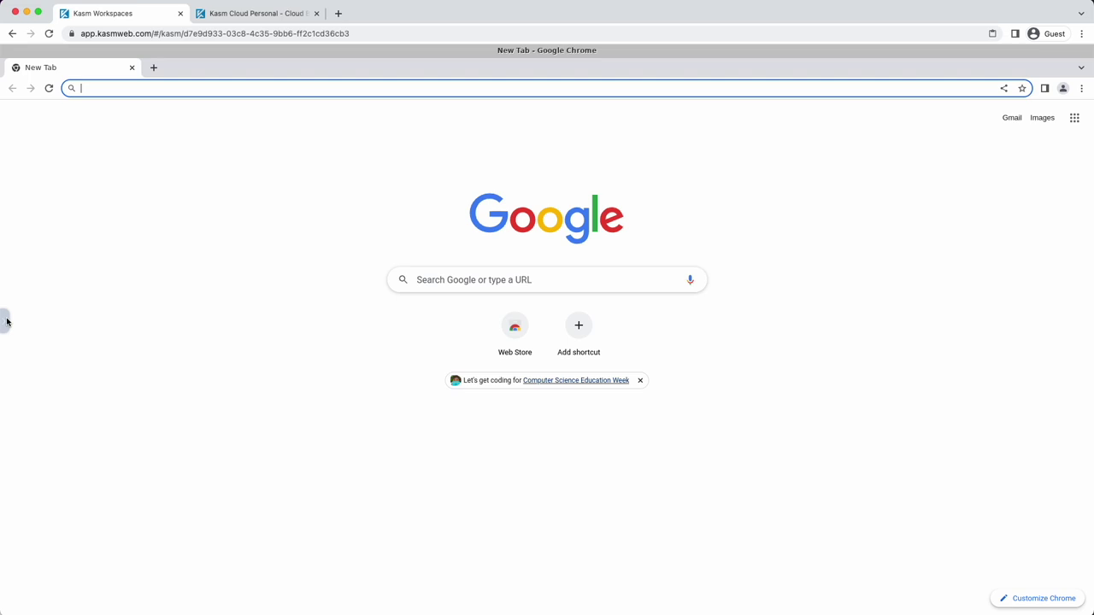
- Copy the Unsplash puppy link from Word into the session clipboard panel
{"action": "left_click", "coordinate": [6, 321]}
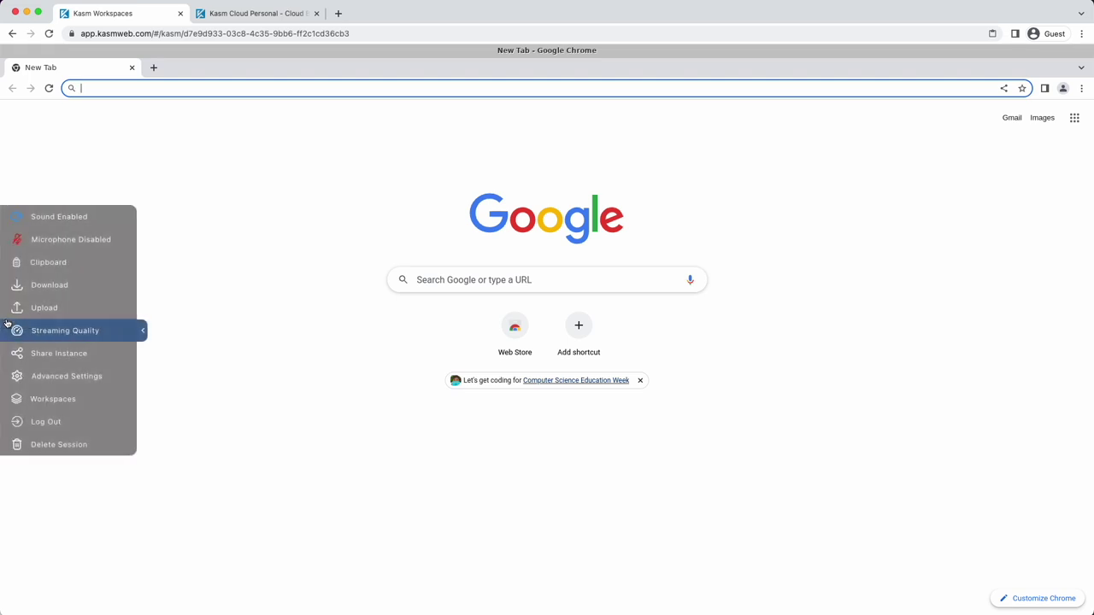
{"action": "left_click", "coordinate": [47, 264]}
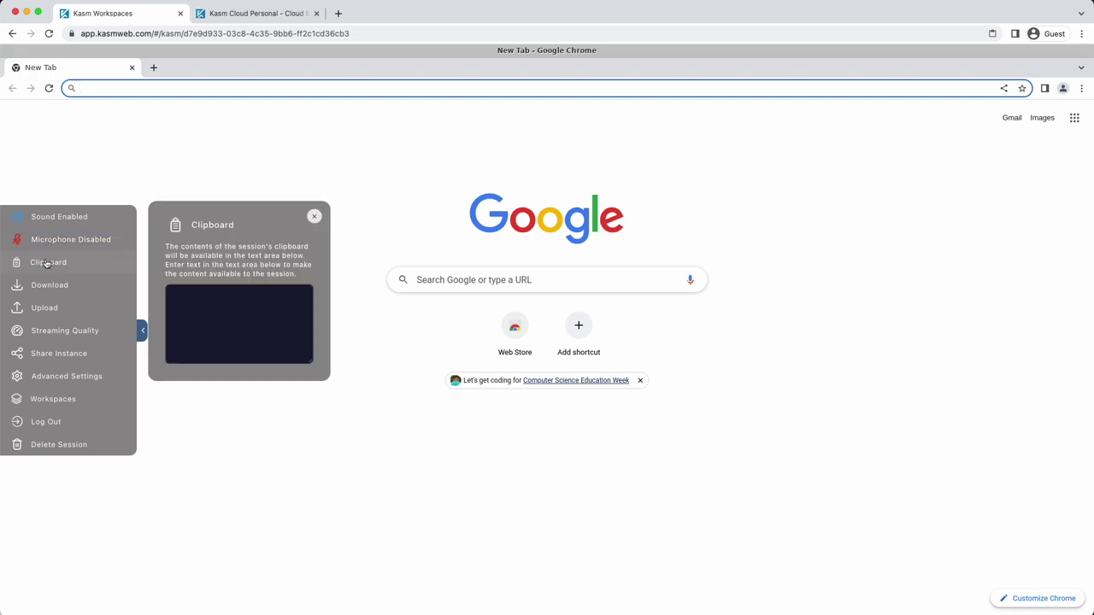
{"action": "left_click", "coordinate": [216, 304]}
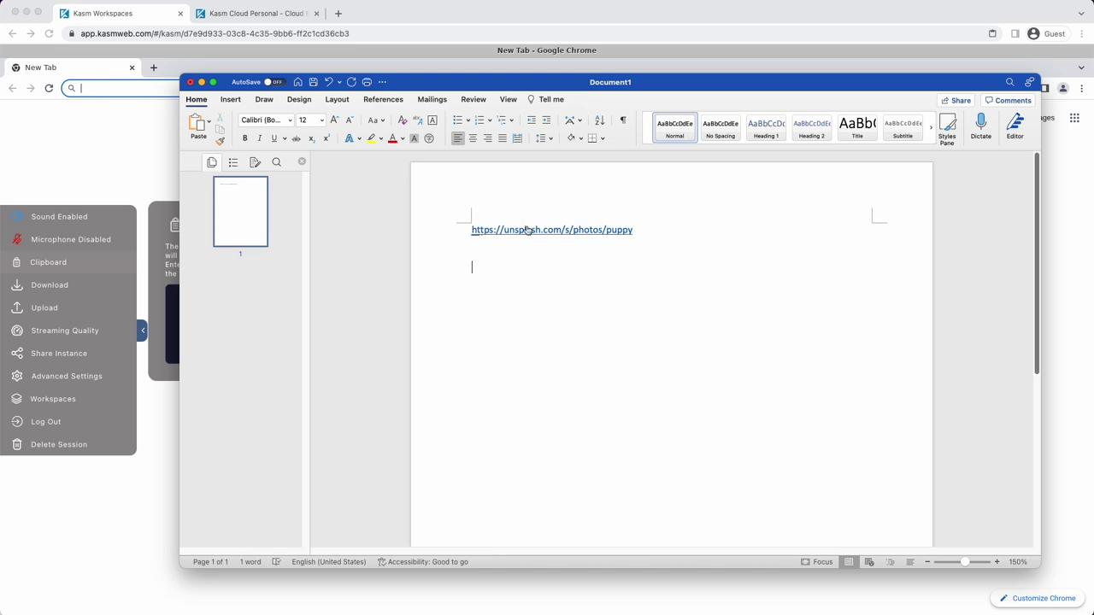
{"action": "right_click", "coordinate": [527, 229]}
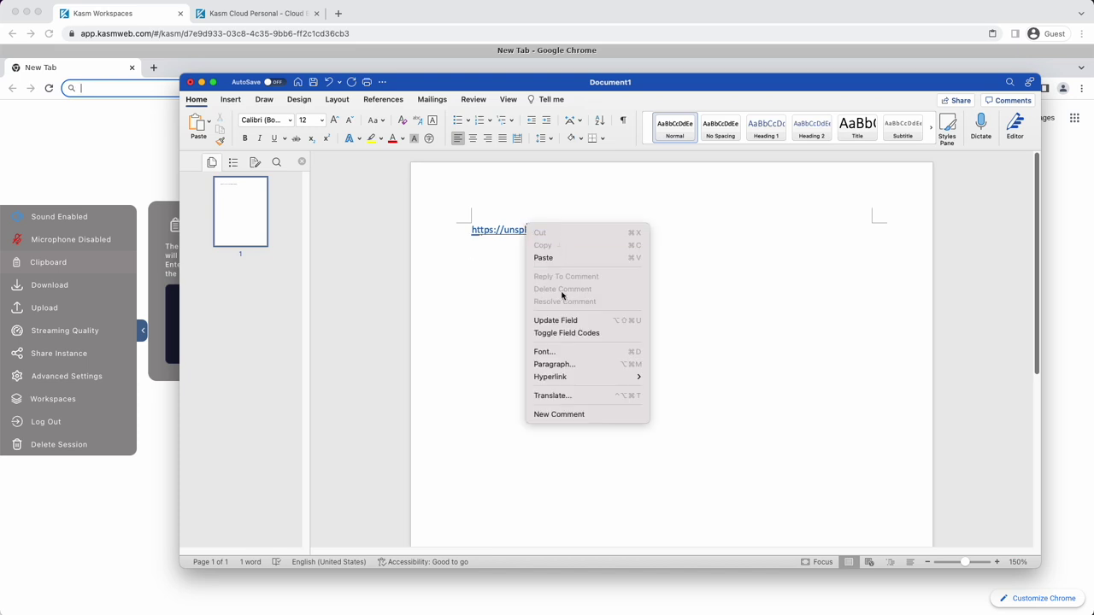
{"action": "mouse_move", "coordinate": [562, 379]}
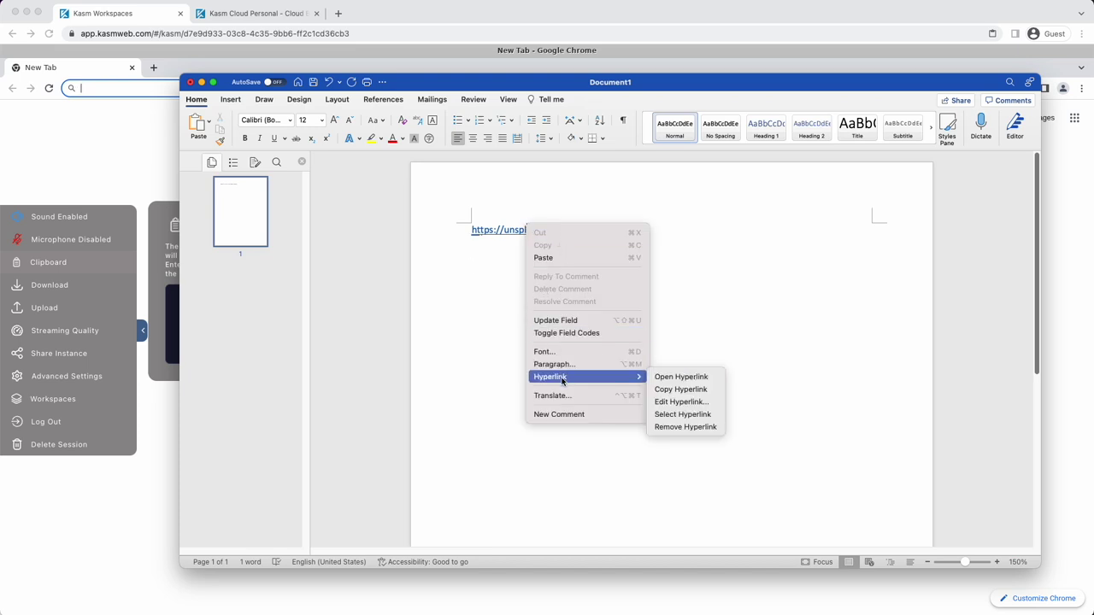
{"action": "left_click", "coordinate": [680, 388]}
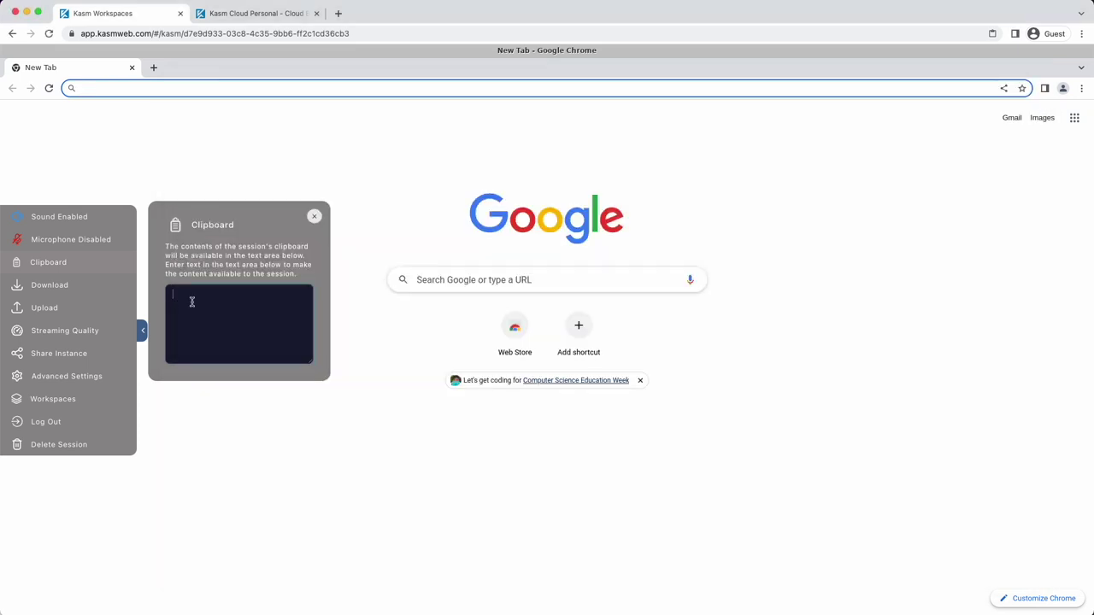
{"action": "right_click", "coordinate": [197, 308]}
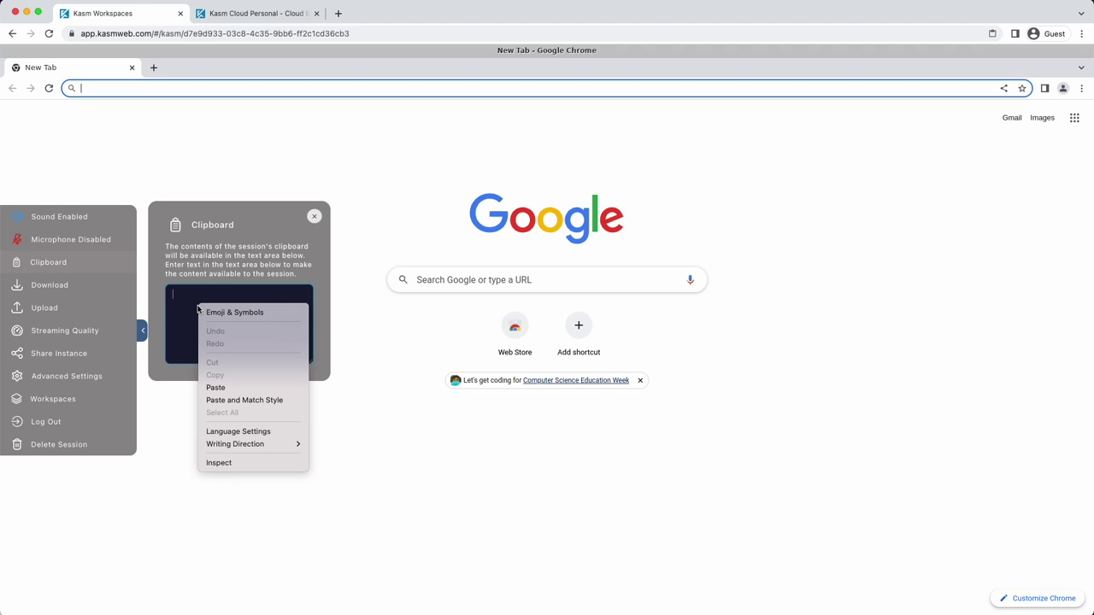
{"action": "left_click", "coordinate": [235, 387]}
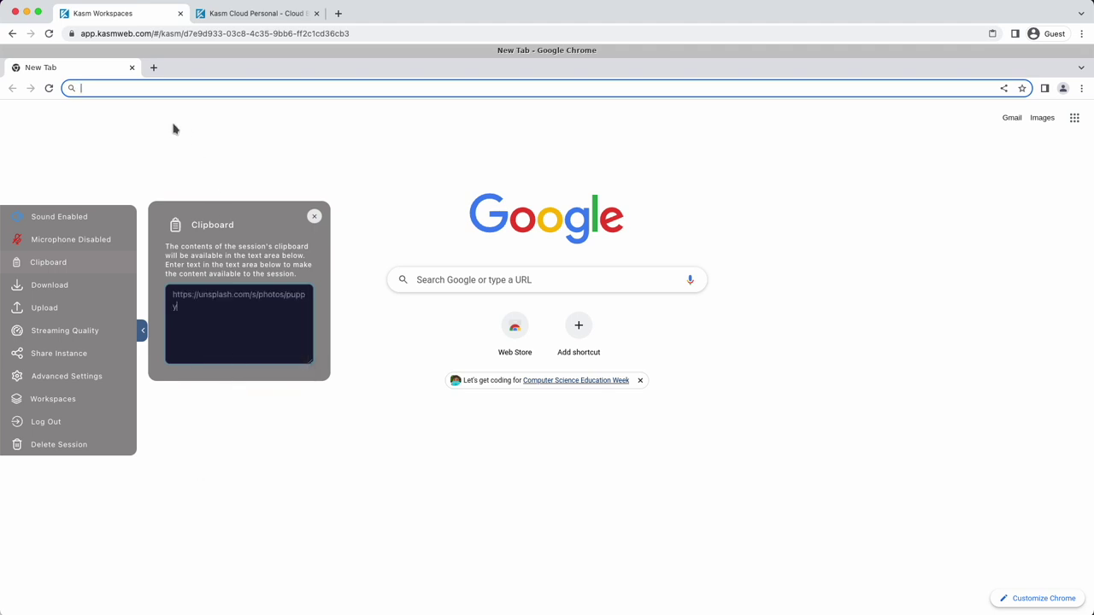
- Paste and go with the link in the remote Chrome address bar
{"action": "left_click", "coordinate": [123, 94]}
{"action": "right_click", "coordinate": [120, 88]}
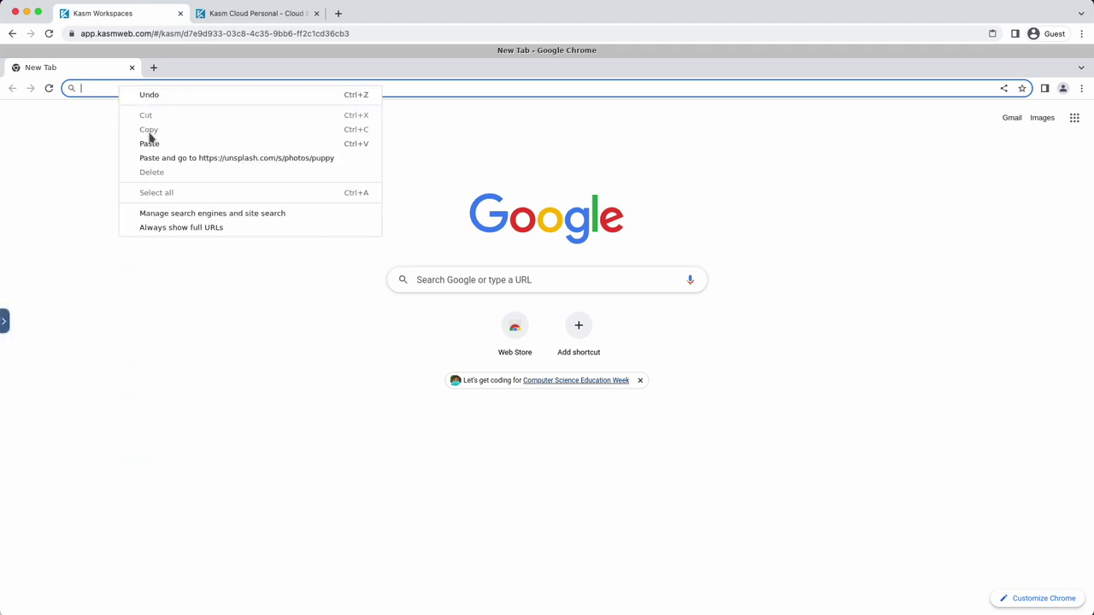
{"action": "left_click", "coordinate": [157, 158]}
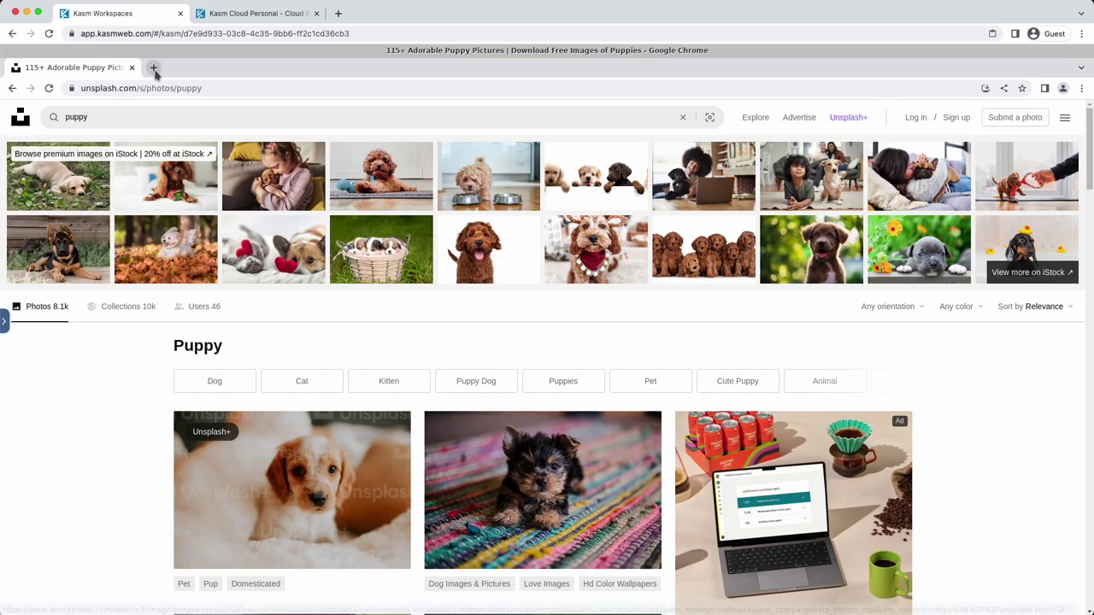
- Copy the local Kasm Cloud Personal URL and load it in a new remote tab
{"action": "left_click", "coordinate": [153, 69]}
{"action": "left_click", "coordinate": [256, 19]}
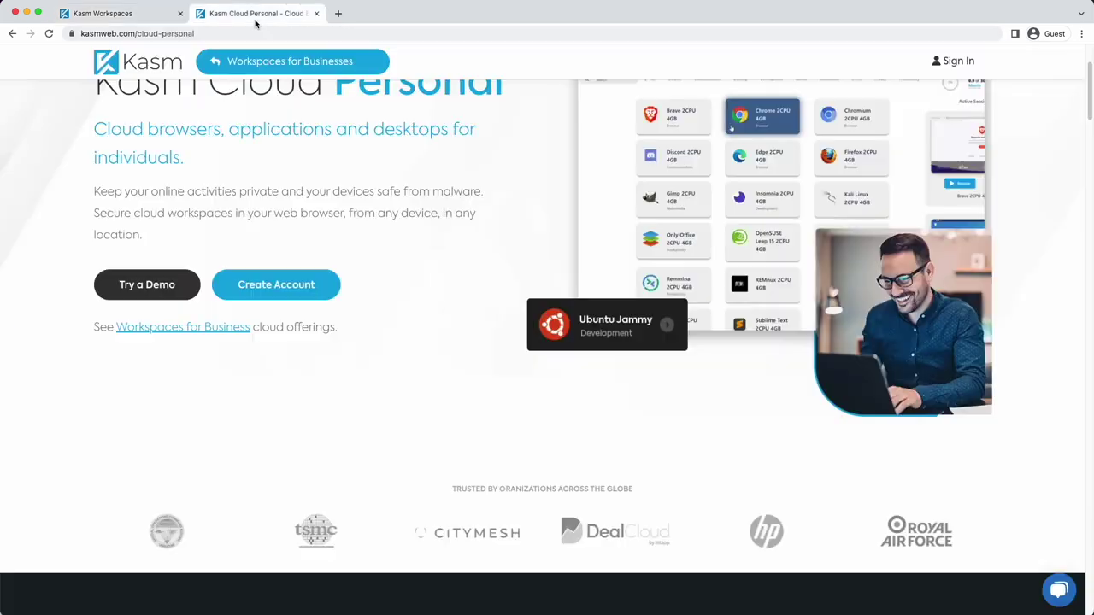
{"action": "left_click", "coordinate": [184, 33]}
{"action": "right_click", "coordinate": [184, 35]}
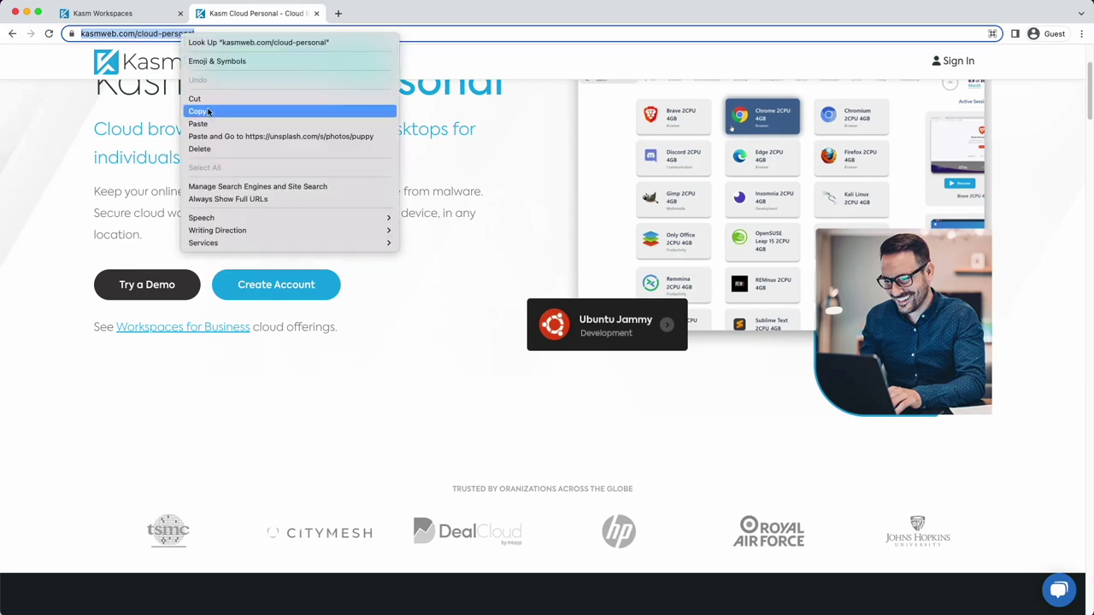
{"action": "left_click", "coordinate": [207, 111]}
{"action": "left_click", "coordinate": [143, 15]}
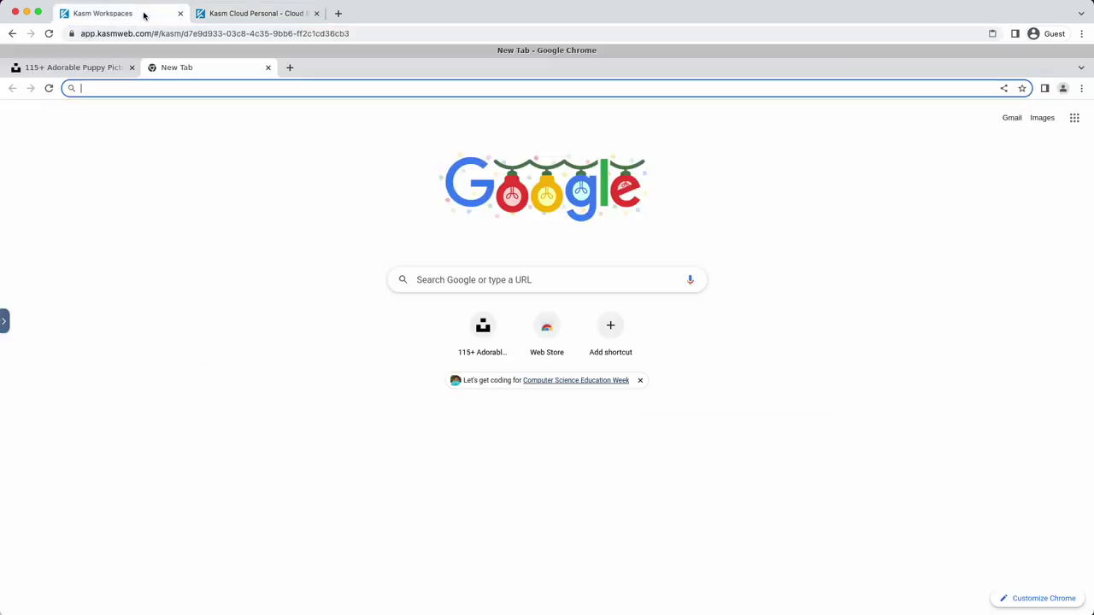
{"action": "right_click", "coordinate": [215, 88]}
{"action": "left_click", "coordinate": [256, 159]}
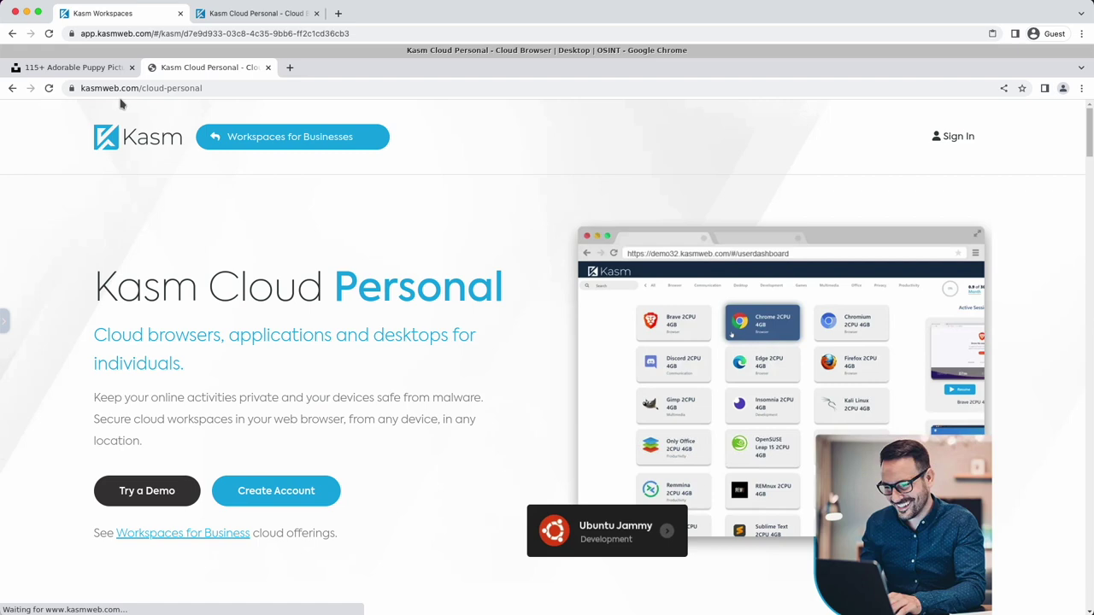
- Copy the first puppy photo from Unsplash and paste it below the link in Word
{"action": "left_click", "coordinate": [106, 69]}
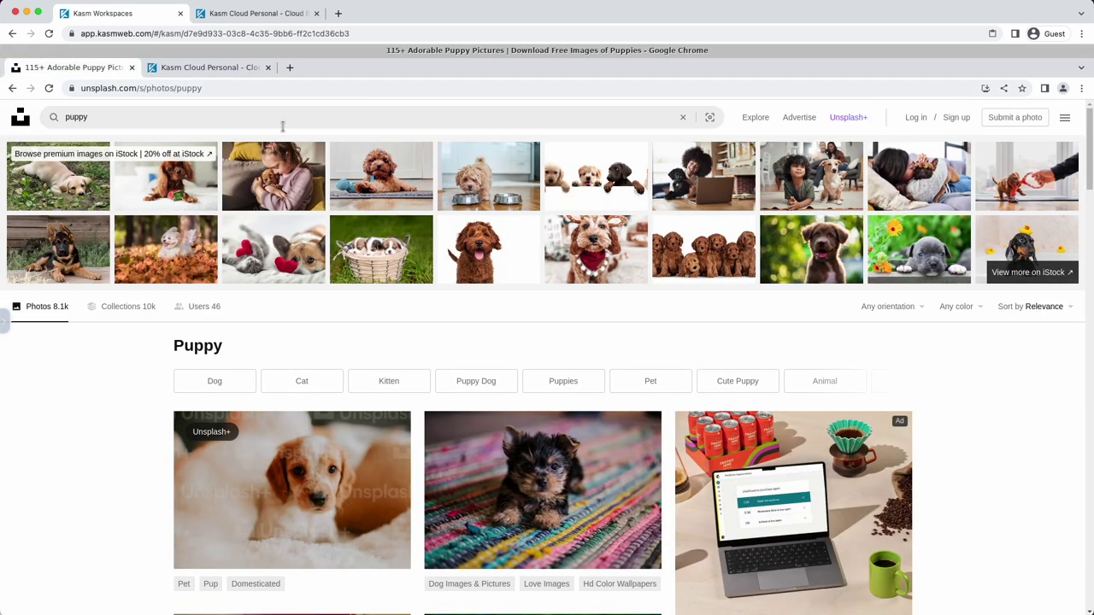
{"action": "right_click", "coordinate": [333, 446]}
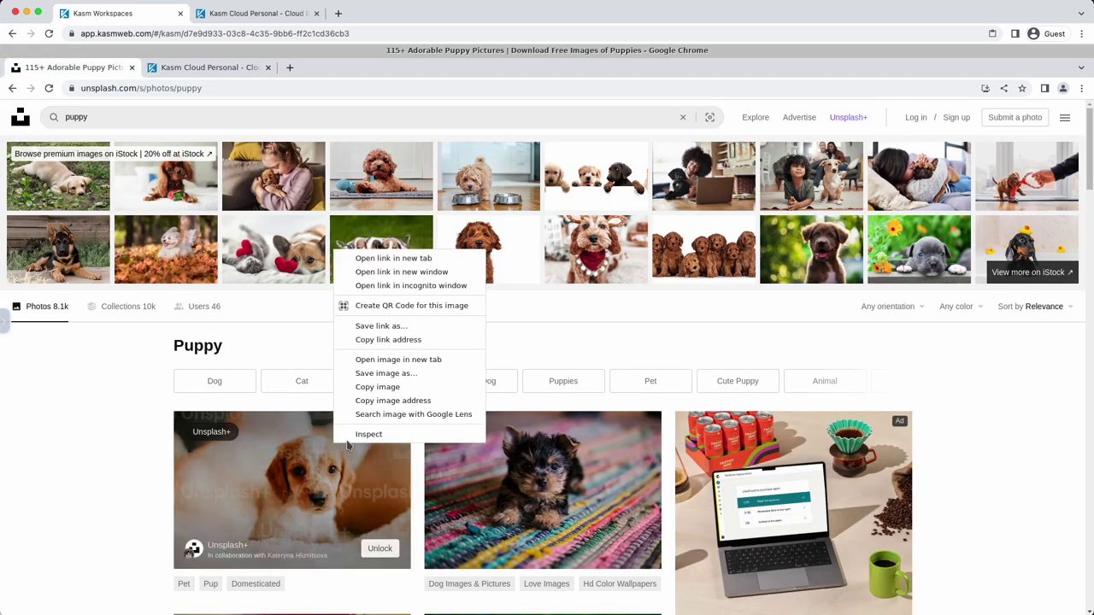
{"action": "left_click", "coordinate": [377, 387]}
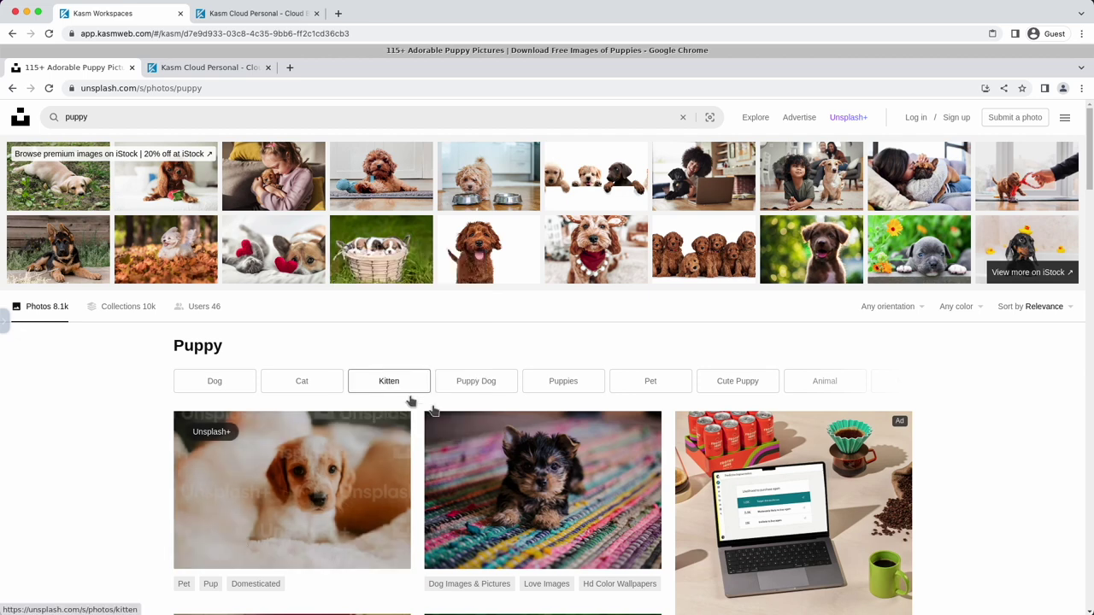
{"action": "key", "text": "super+Tab"}
{"action": "left_click", "coordinate": [593, 357]}
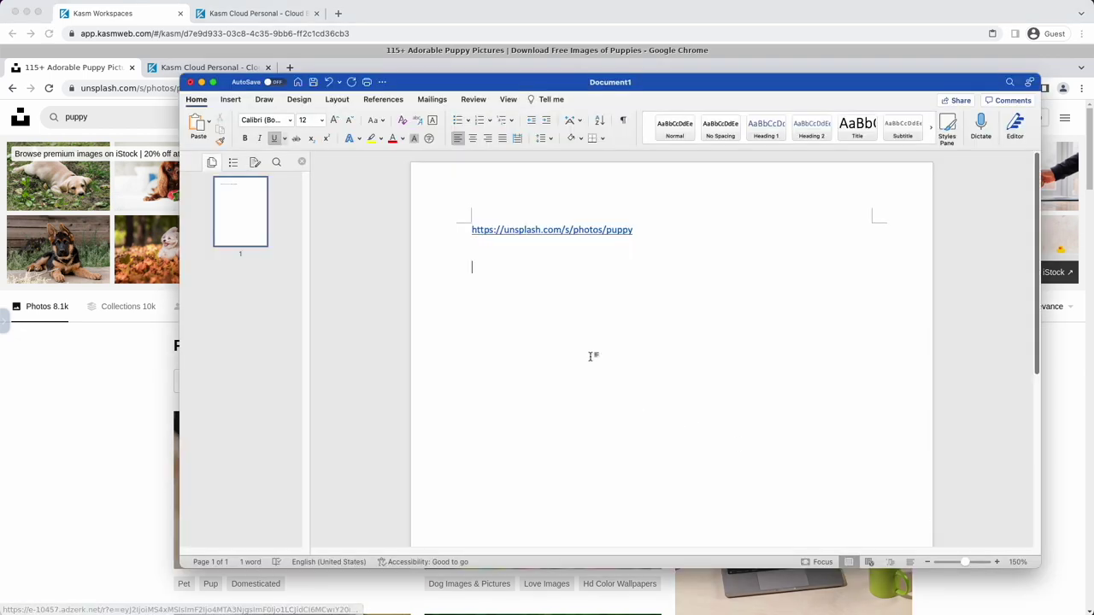
{"action": "right_click", "coordinate": [587, 354]}
{"action": "left_click", "coordinate": [610, 385]}
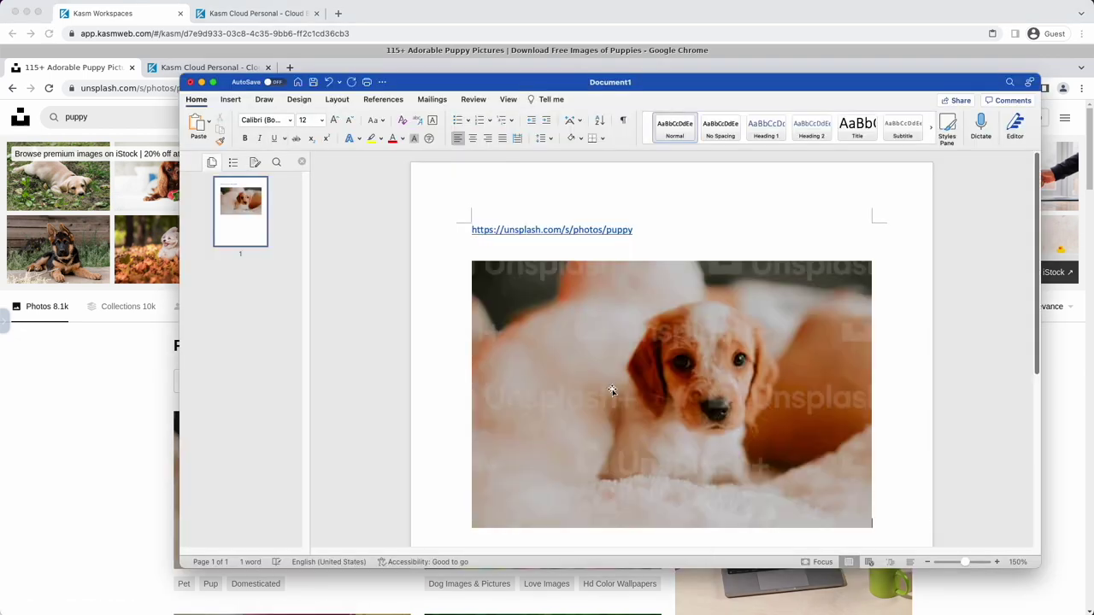
{"action": "left_click", "coordinate": [129, 405]}
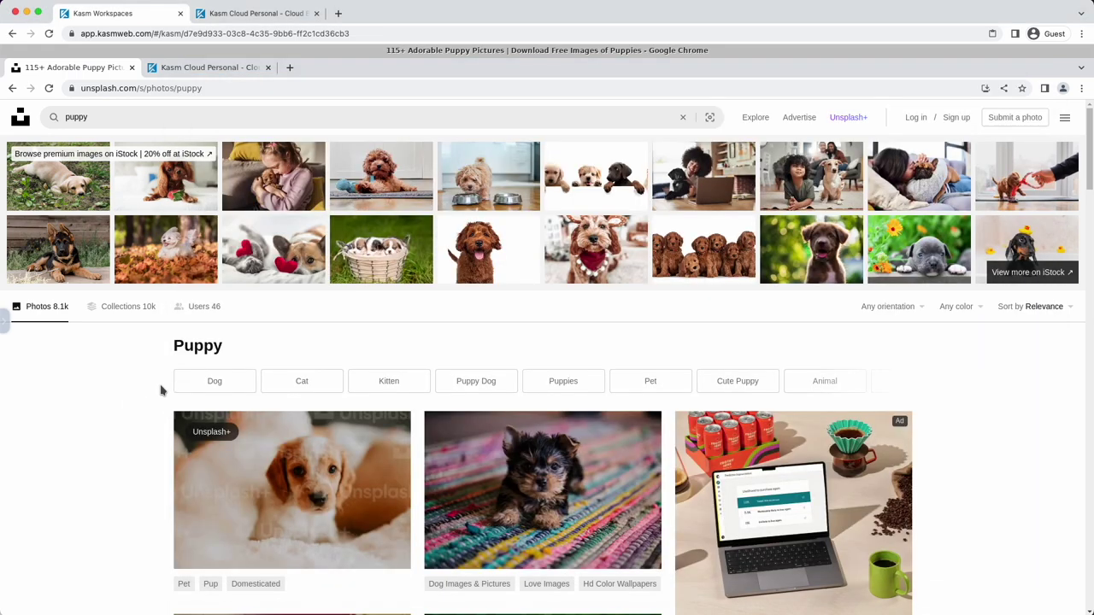
- Save the first puppy image to the session's Downloads and list it under Download
{"action": "left_click", "coordinate": [6, 320]}
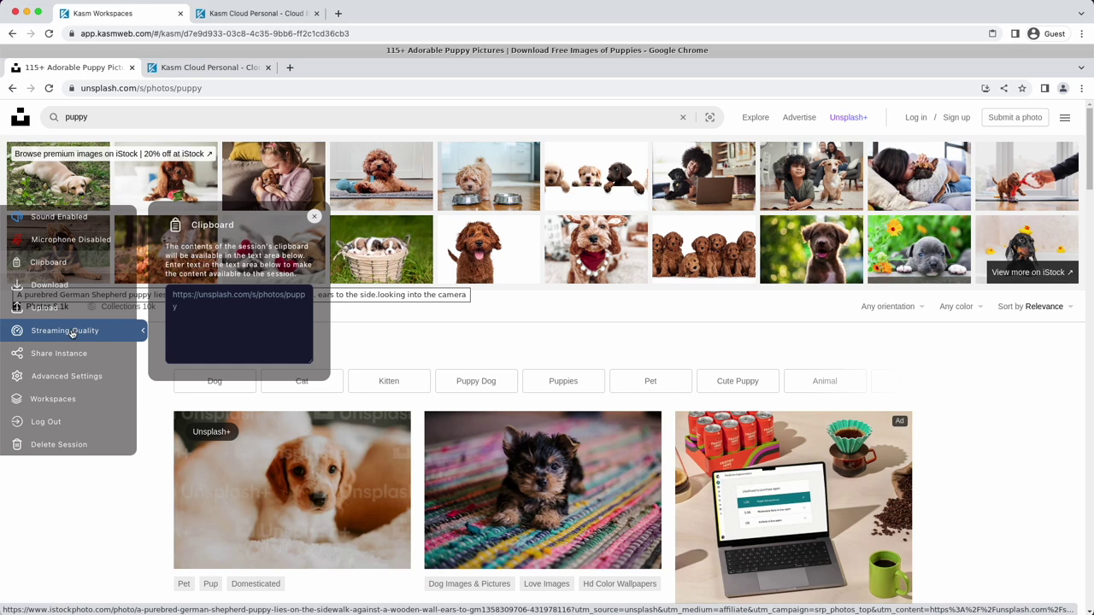
{"action": "left_click", "coordinate": [72, 287]}
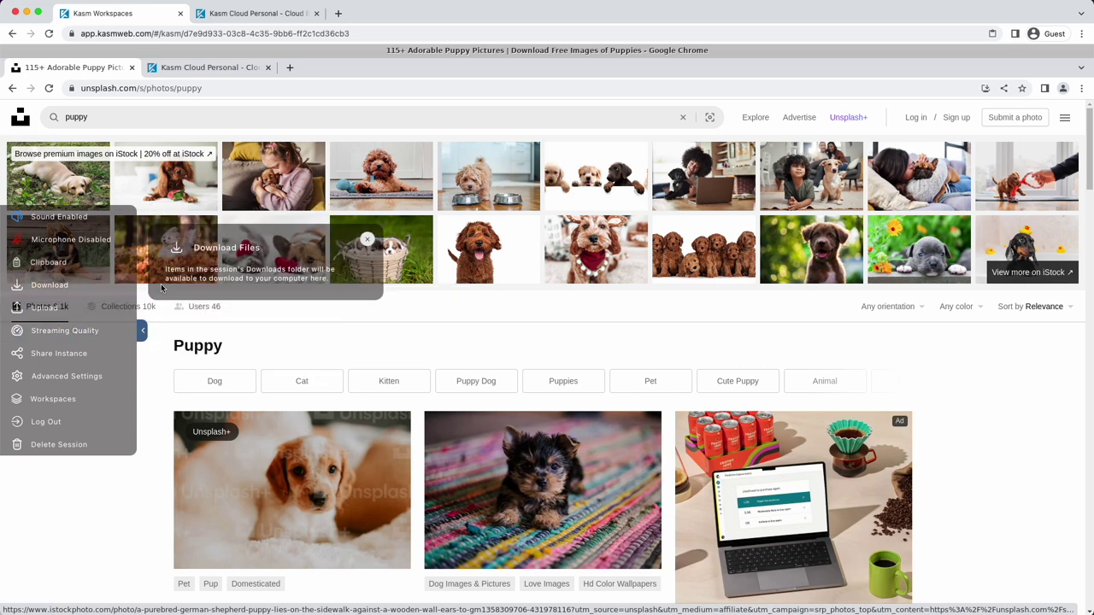
{"action": "right_click", "coordinate": [236, 493]}
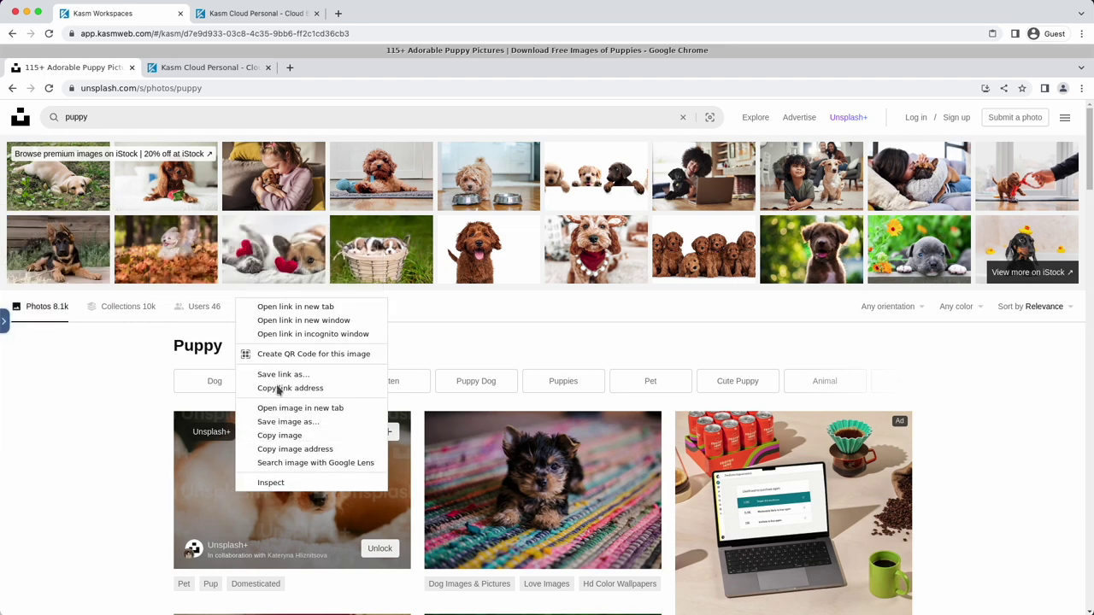
{"action": "left_click", "coordinate": [286, 421]}
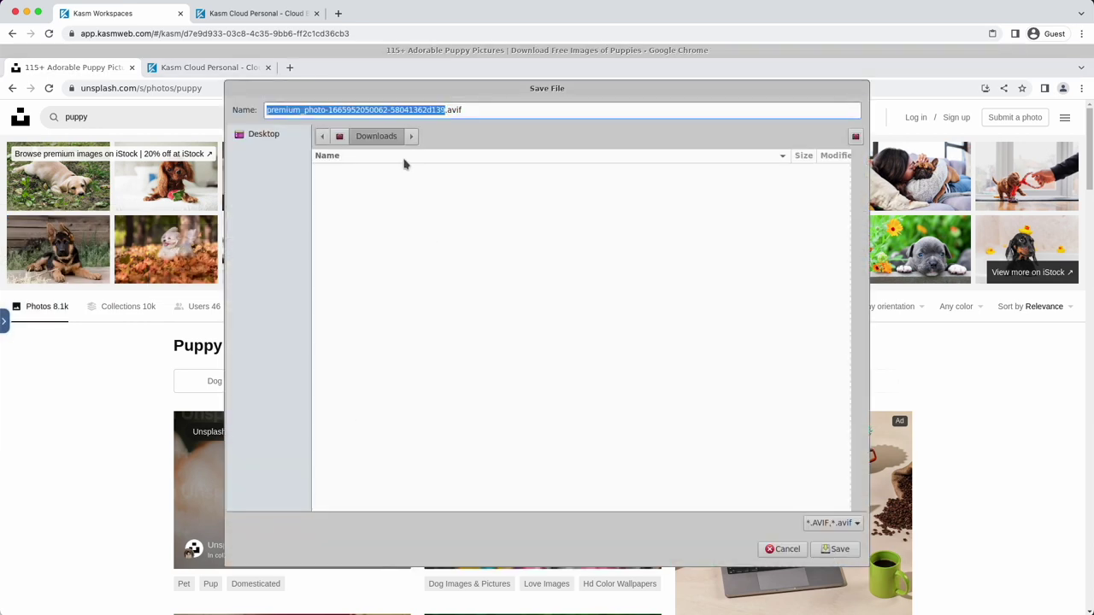
{"action": "left_click", "coordinate": [835, 549]}
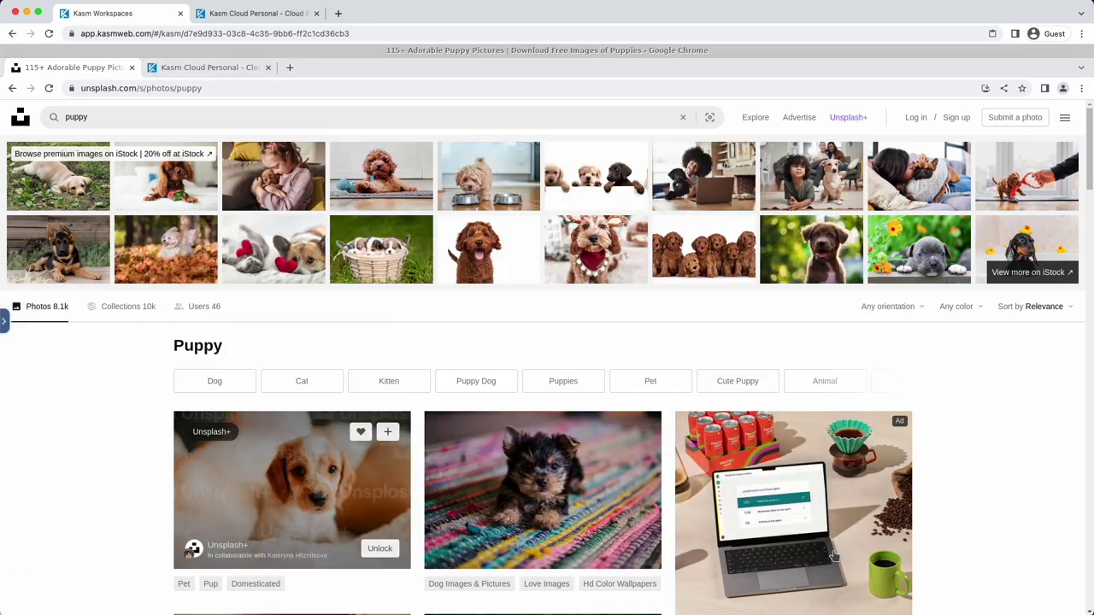
{"action": "left_click", "coordinate": [4, 320]}
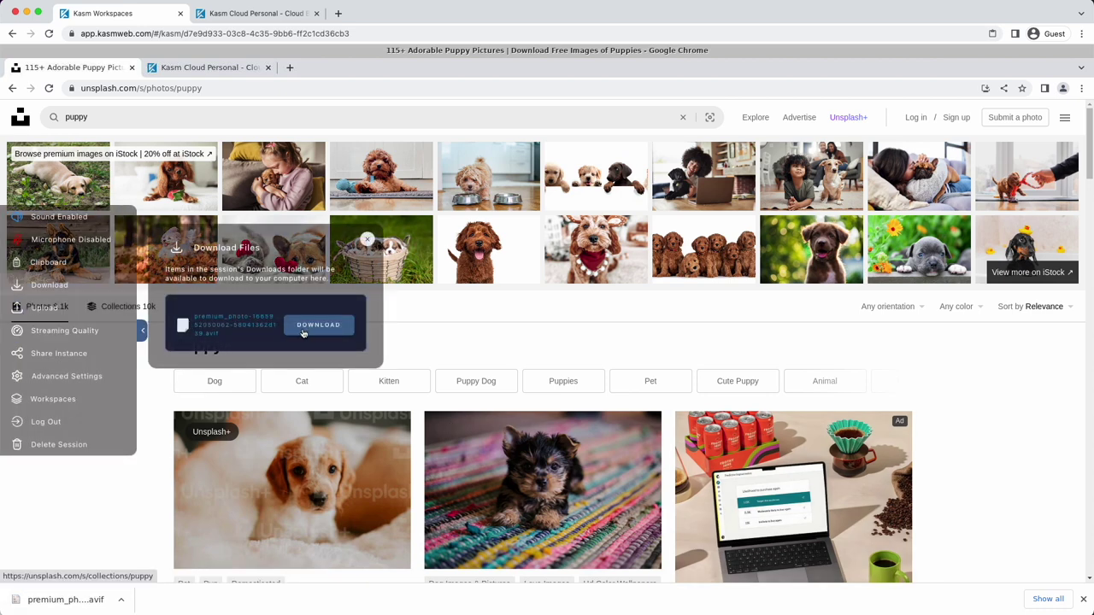
- Try High and Extreme streaming quality, return it to Medium, and show the sharing options
{"action": "left_click", "coordinate": [48, 309]}
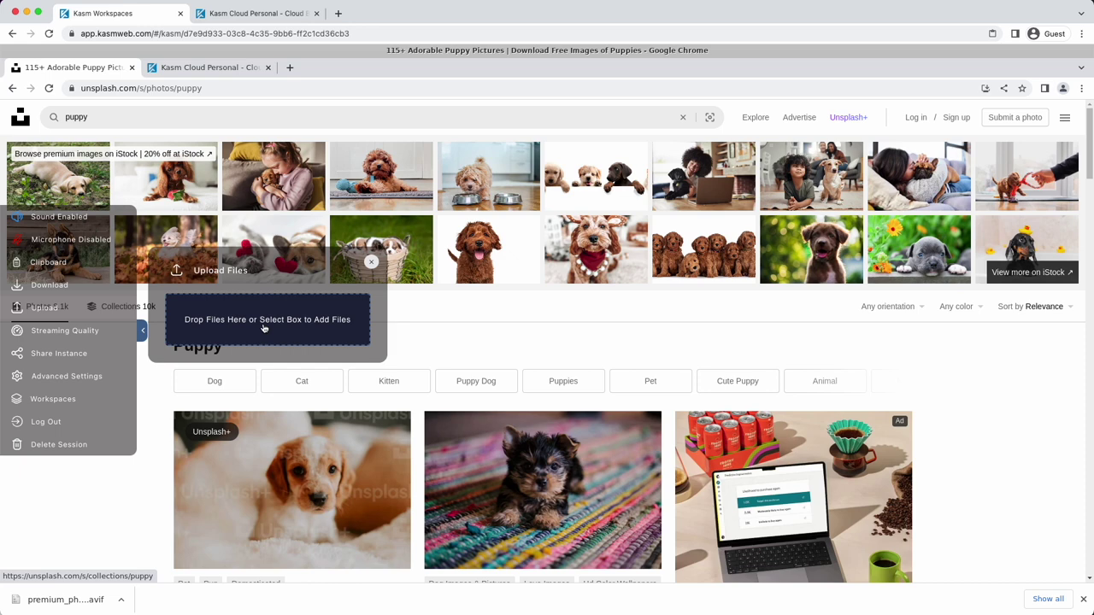
{"action": "left_click", "coordinate": [71, 333]}
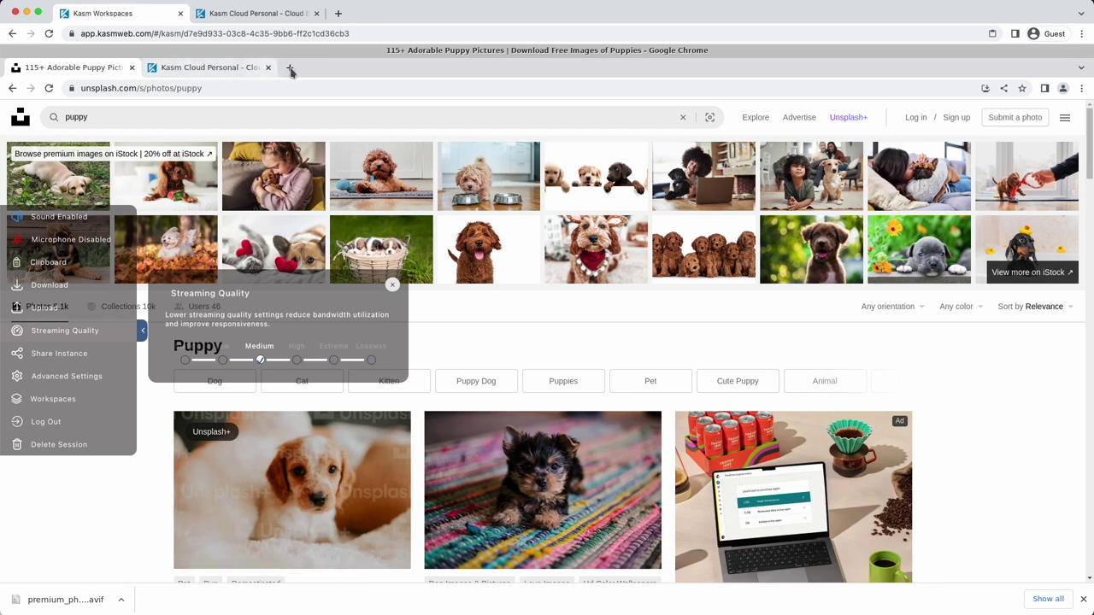
{"action": "left_click", "coordinate": [297, 360]}
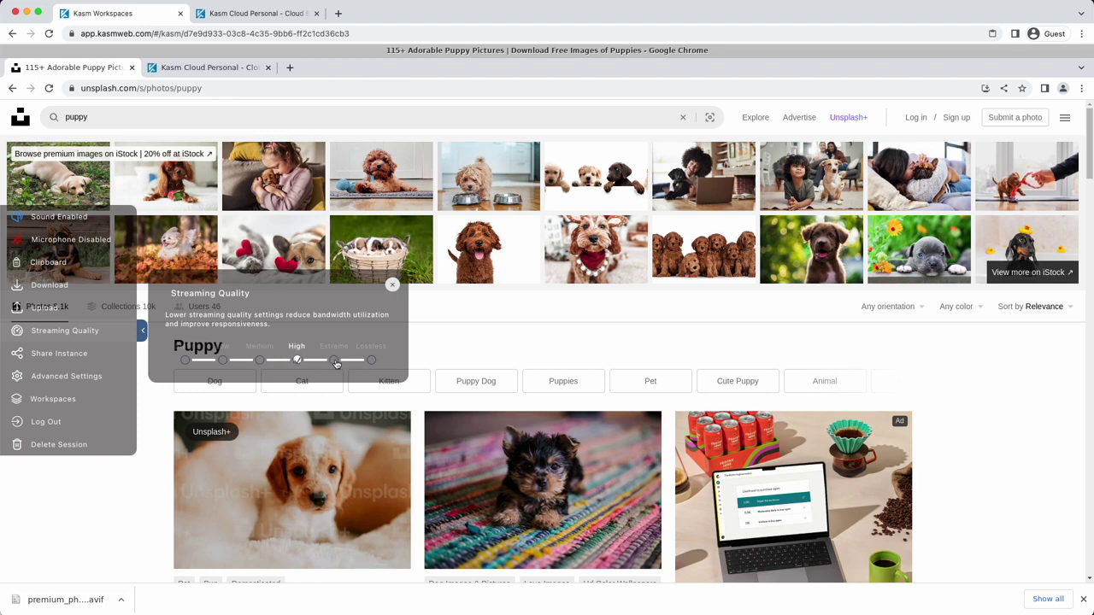
{"action": "left_click", "coordinate": [334, 360]}
{"action": "left_click", "coordinate": [260, 360]}
{"action": "left_click", "coordinate": [76, 352]}
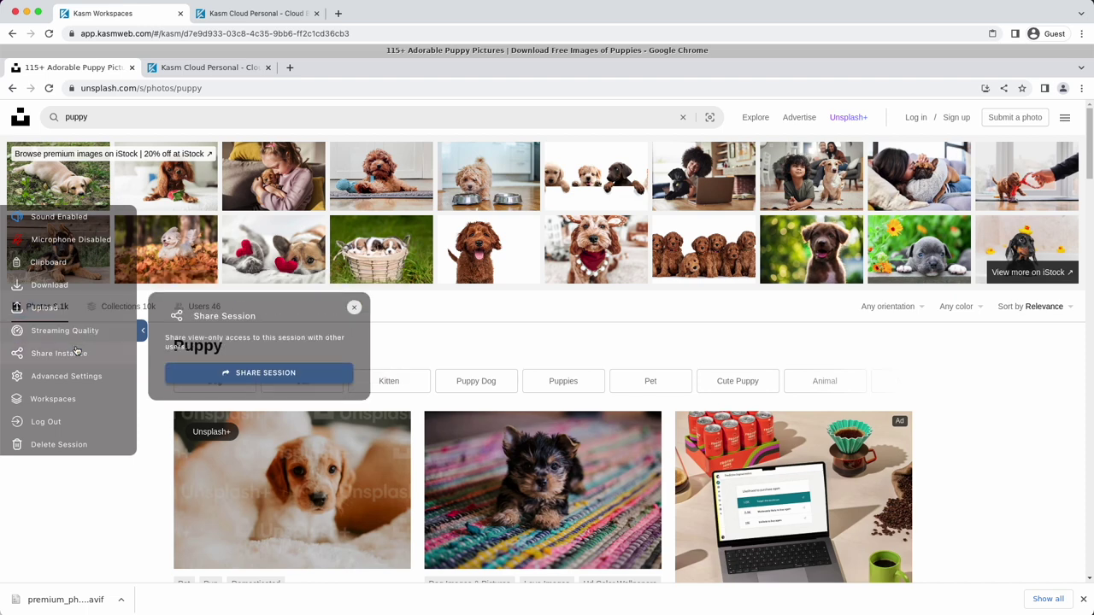
- Start view-only session sharing, copy the share link, then stop sharing
{"action": "left_click", "coordinate": [295, 379]}
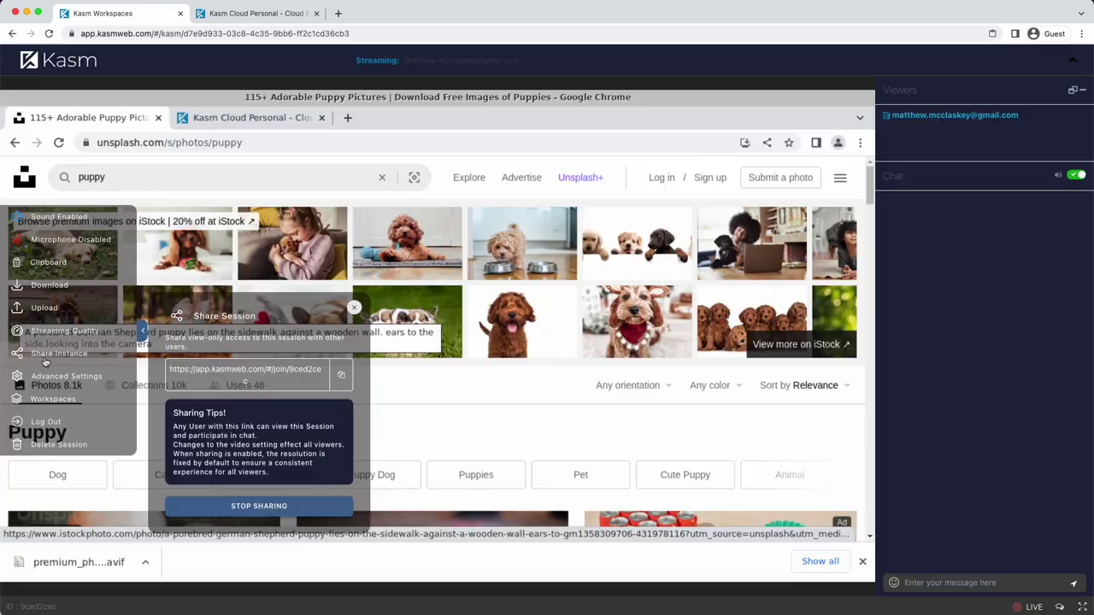
{"action": "left_click", "coordinate": [342, 382]}
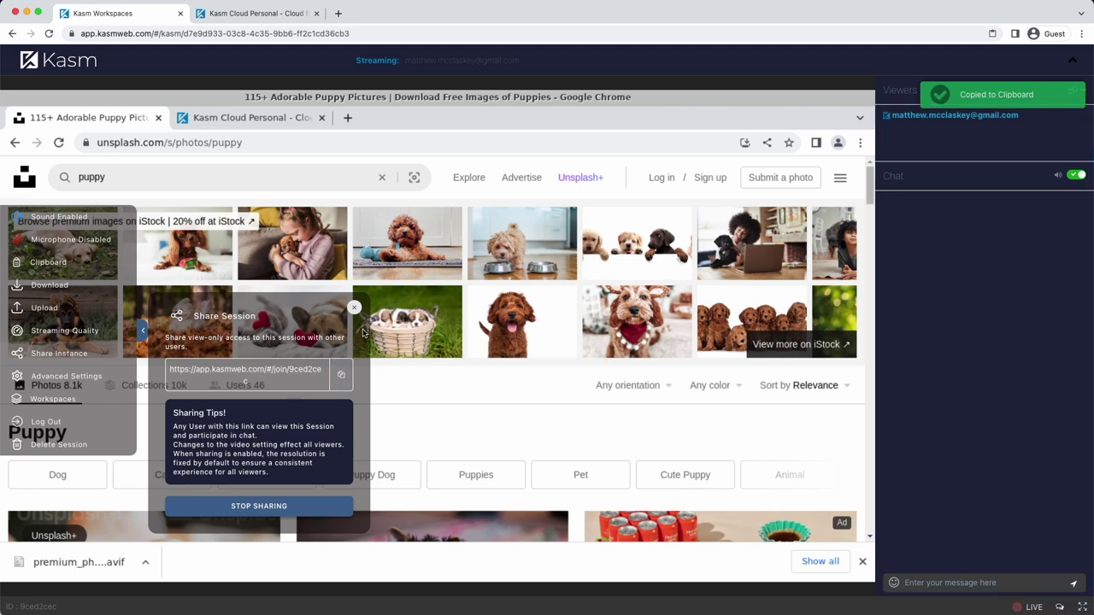
{"action": "left_click", "coordinate": [276, 506]}
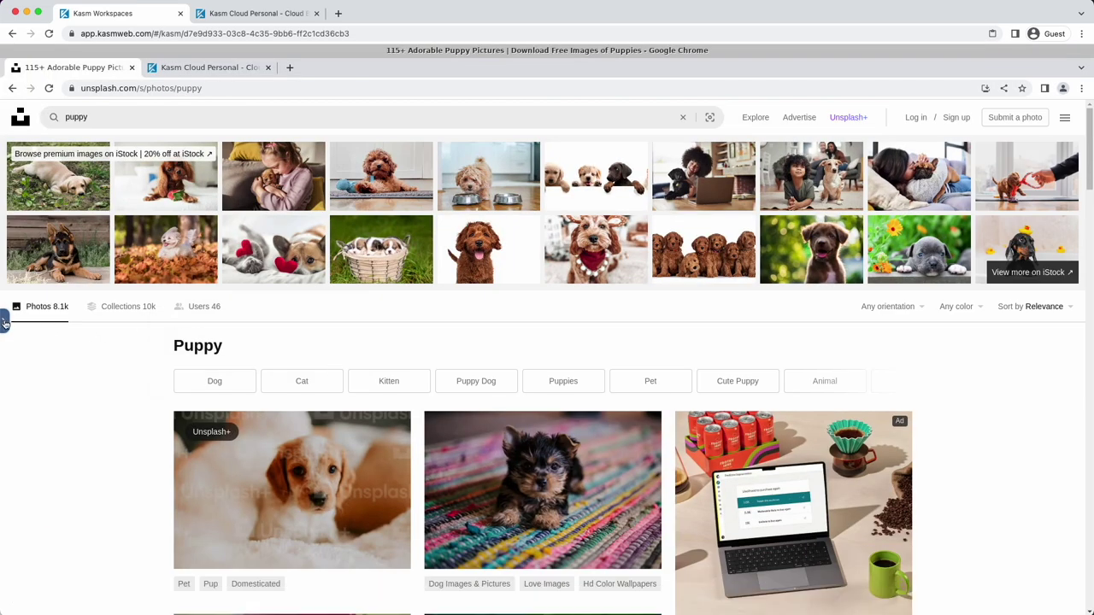
- In Advanced Settings, switch Show Keyboard Controls to On, then back to Auto
{"action": "left_click", "coordinate": [5, 322]}
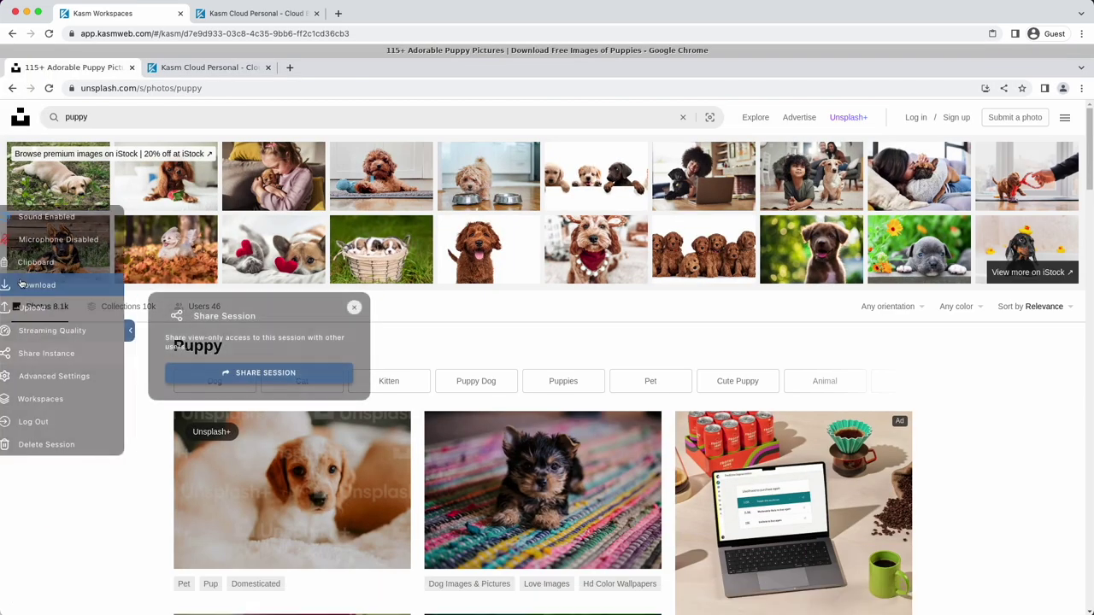
{"action": "left_click", "coordinate": [53, 376]}
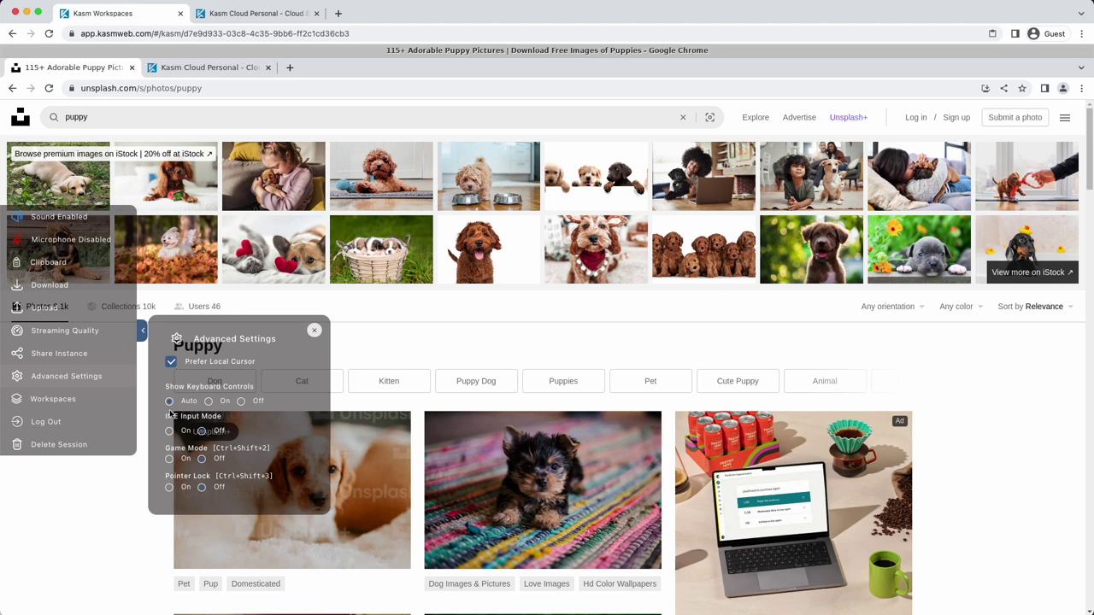
{"action": "left_click", "coordinate": [209, 401]}
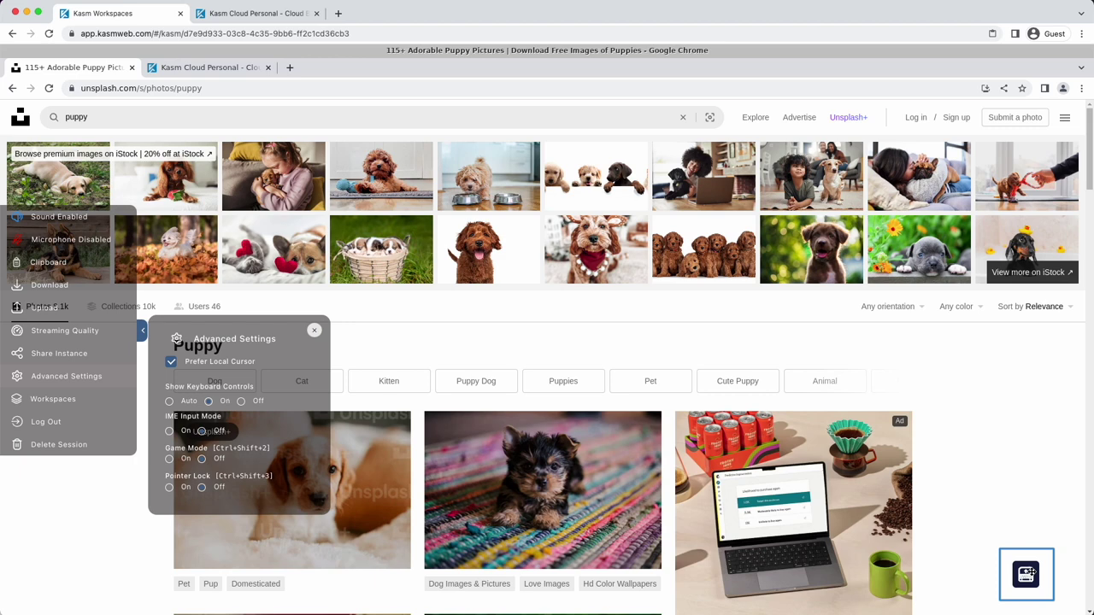
{"action": "left_click", "coordinate": [172, 402]}
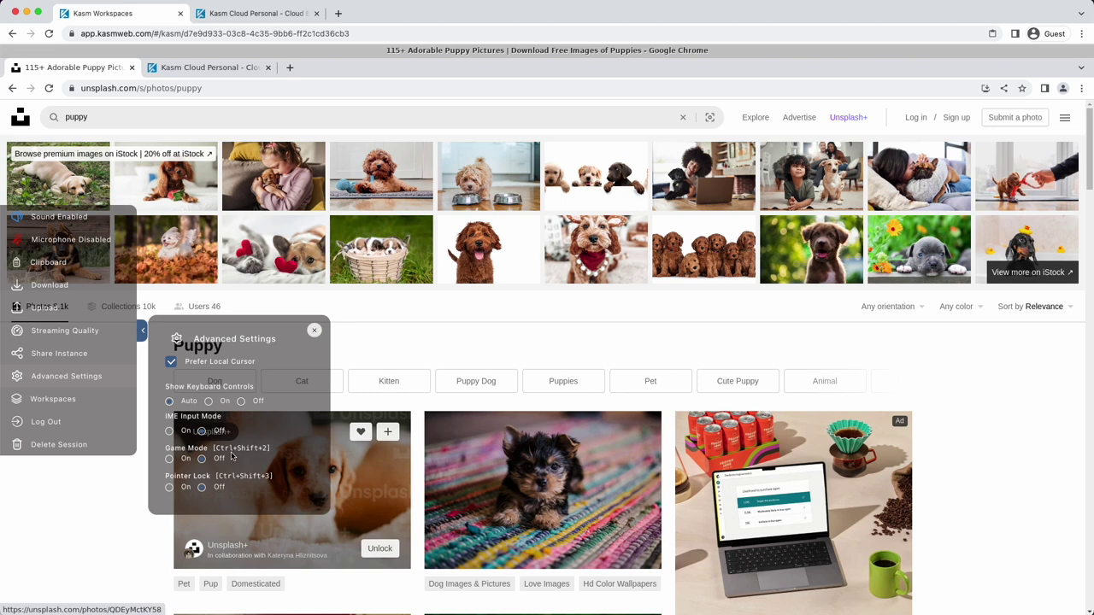
- Minimise the Chrome session, launch a Chromium session from its tile, and return to the Workspaces dashboard
{"action": "left_click", "coordinate": [53, 400]}
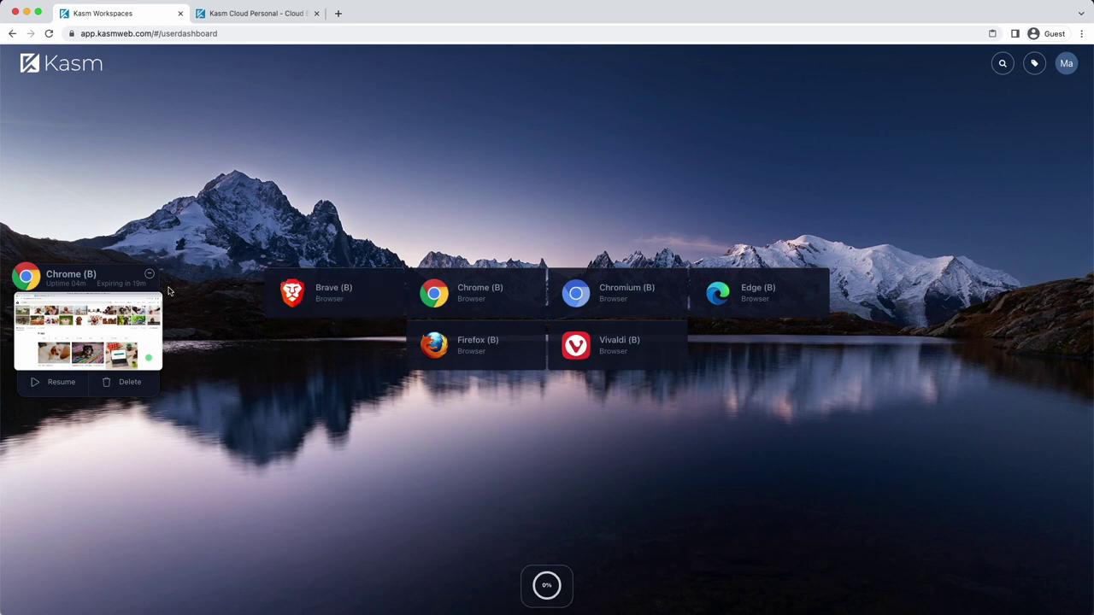
{"action": "left_click", "coordinate": [149, 278]}
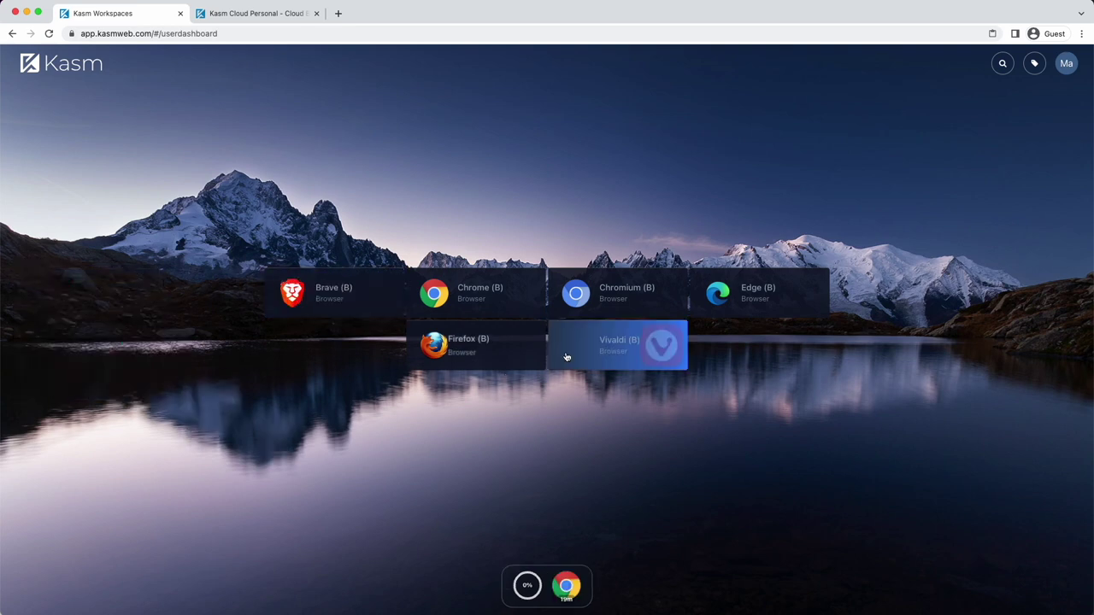
{"action": "left_click", "coordinate": [614, 306]}
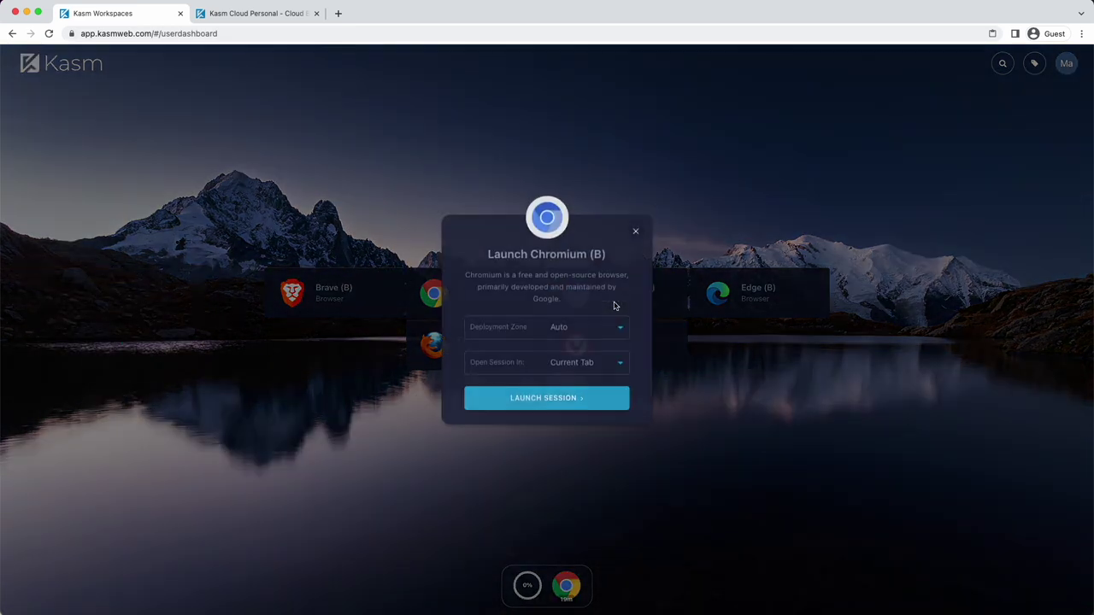
{"action": "left_click", "coordinate": [571, 409]}
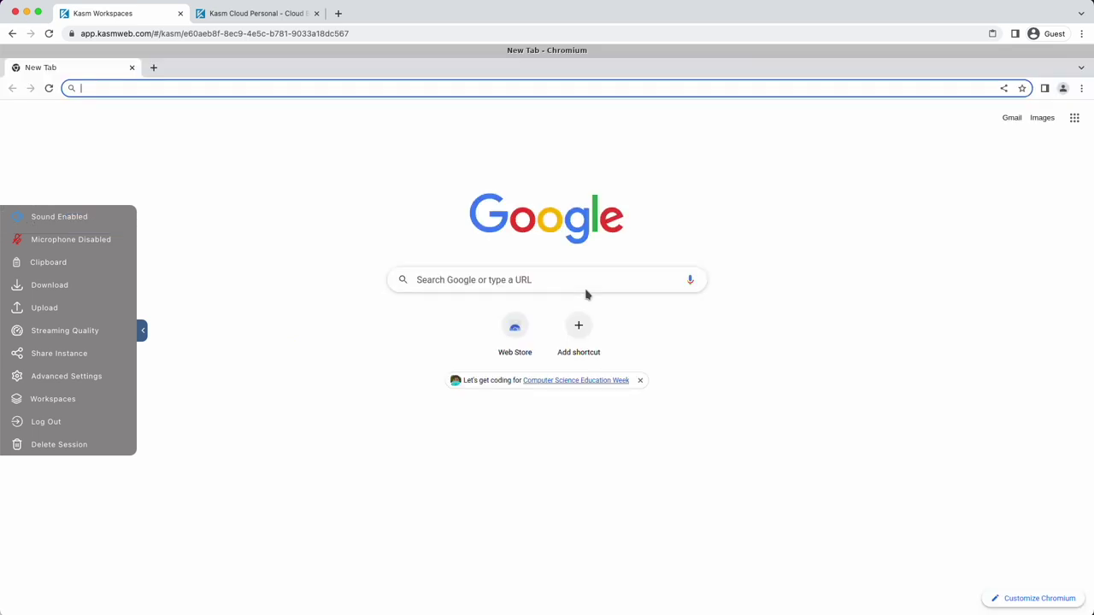
{"action": "left_click", "coordinate": [67, 398]}
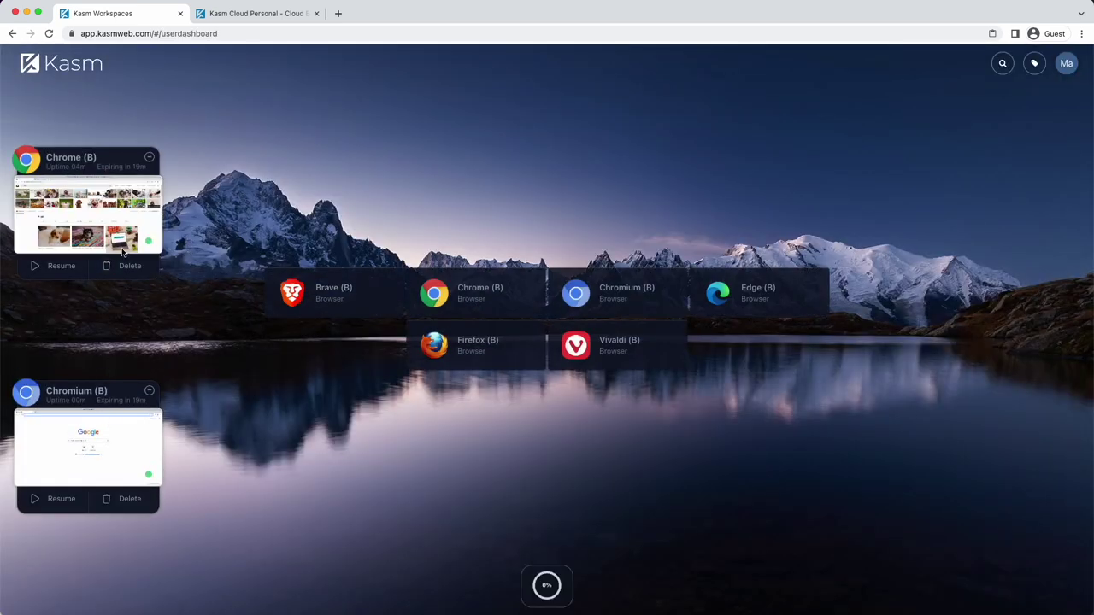
- Resume the Chromium (B) session from its dashboard card to reach the Google New Tab page
{"action": "left_click", "coordinate": [61, 499]}
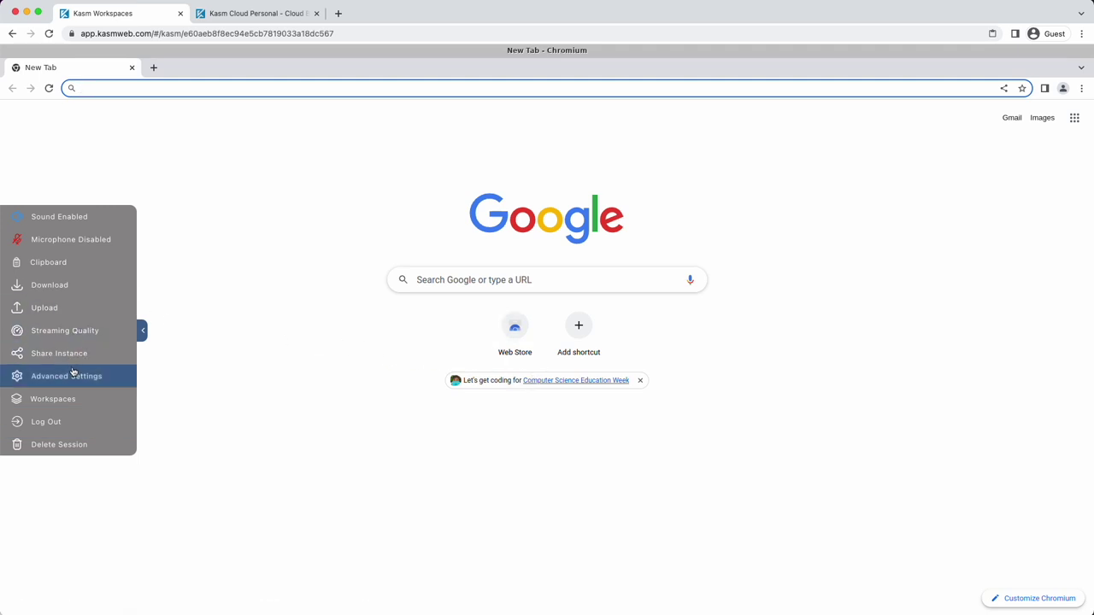
- Delete the open Chromium (B) session, then delete the Chrome (B) session from its dashboard card
{"action": "left_click", "coordinate": [122, 445]}
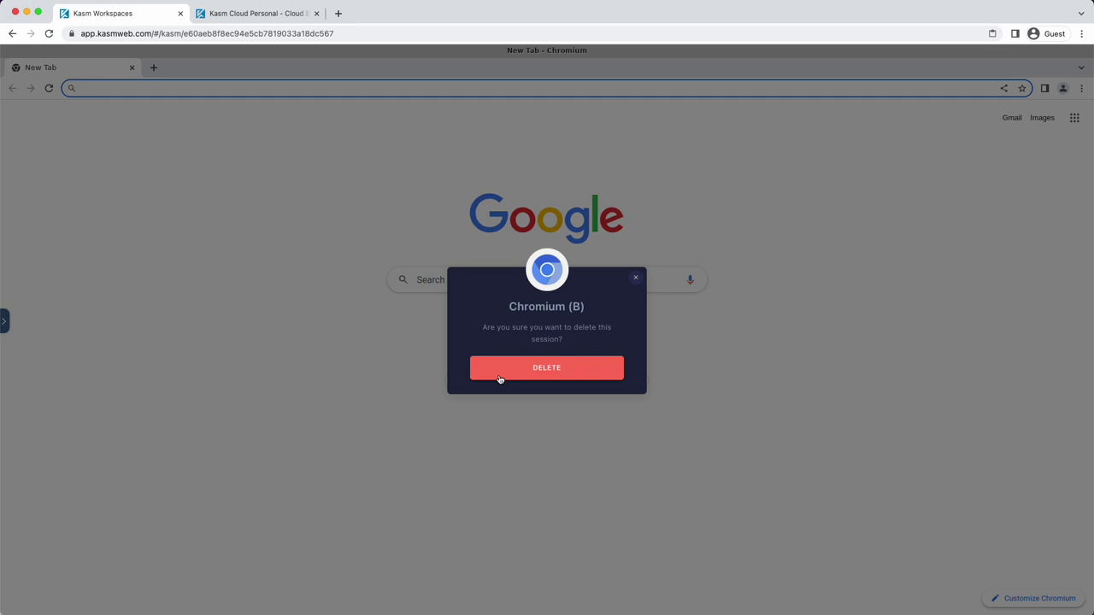
{"action": "left_click", "coordinate": [502, 372]}
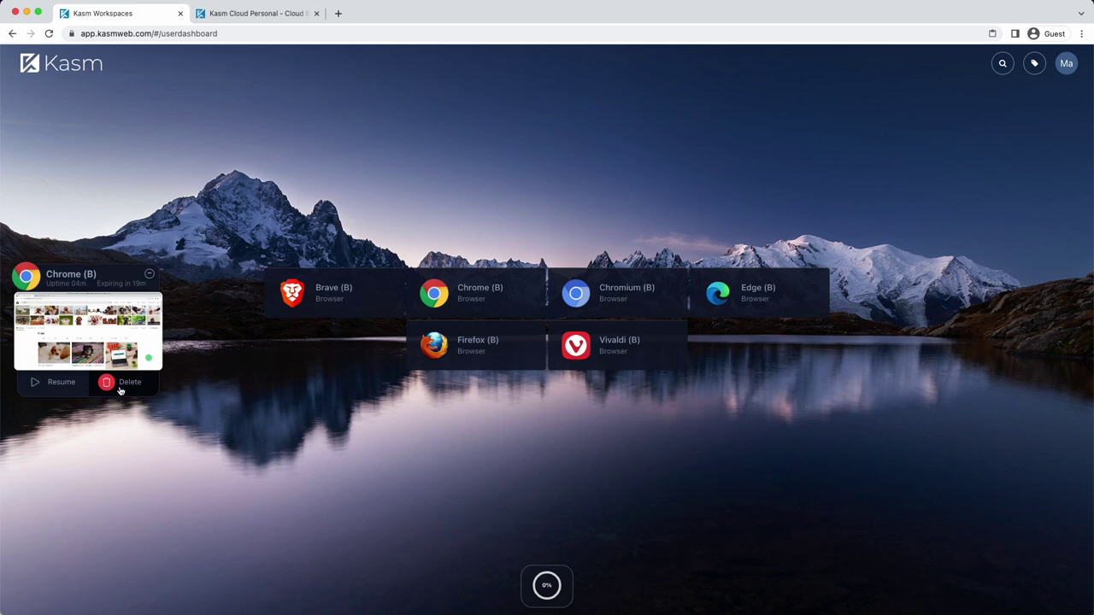
{"action": "left_click", "coordinate": [120, 384]}
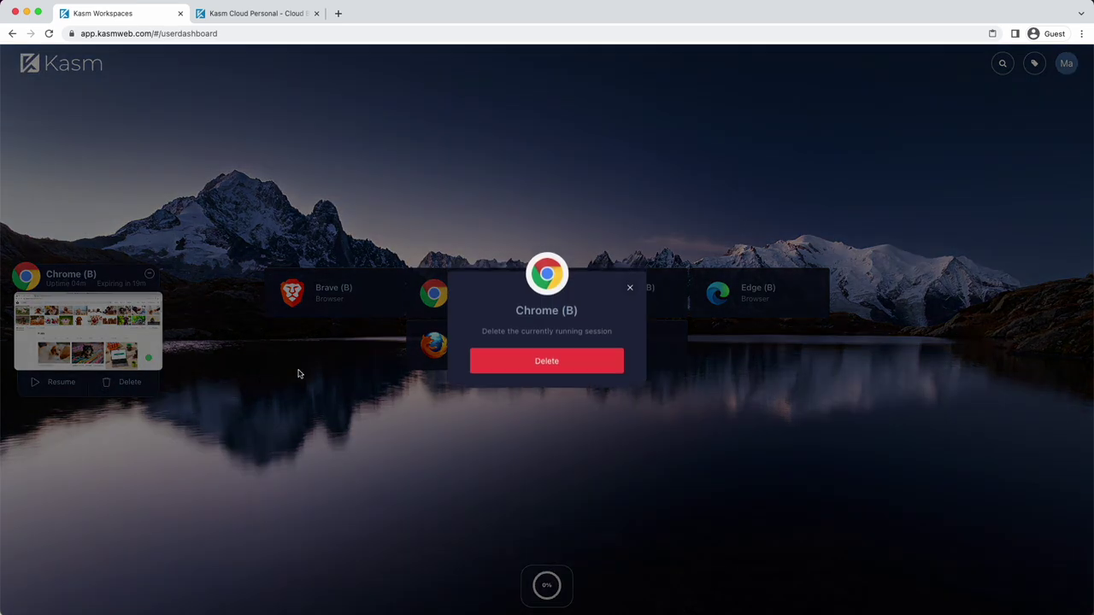
{"action": "left_click", "coordinate": [483, 364]}
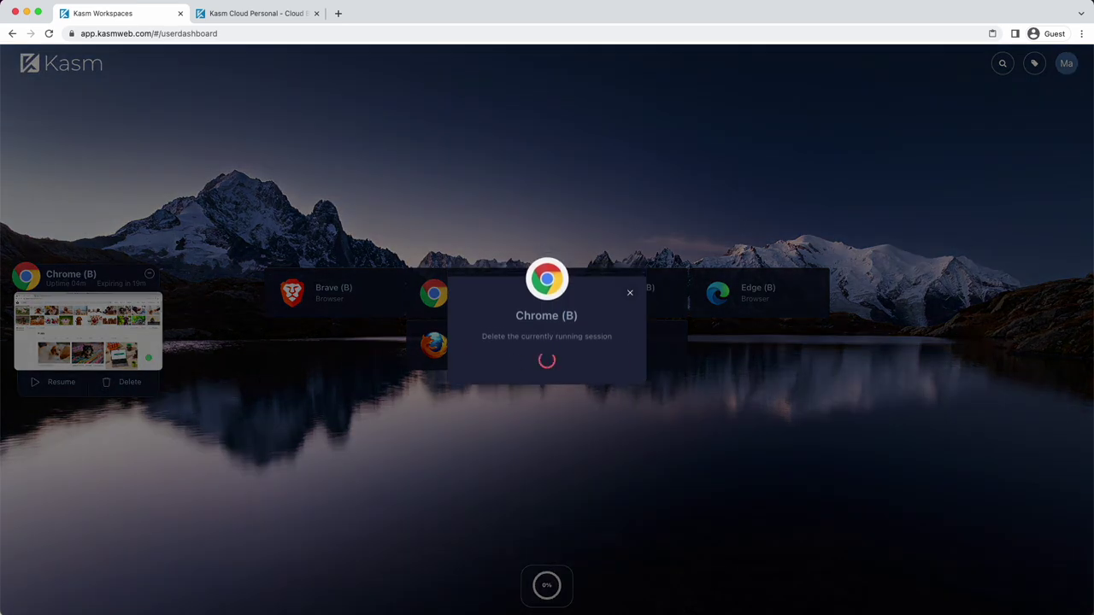